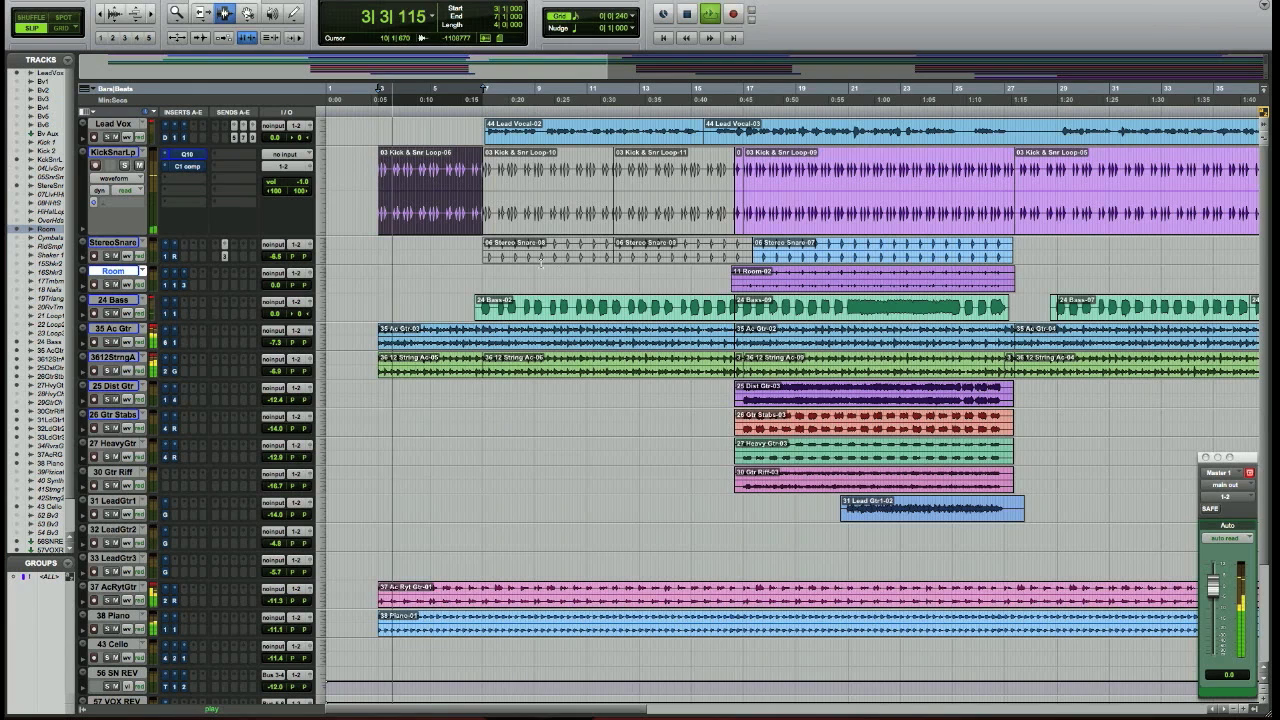
# Solo KickSnrLp and A/B its Q10 EQ by toggling bypass off and on
pyautogui.click(124, 166)
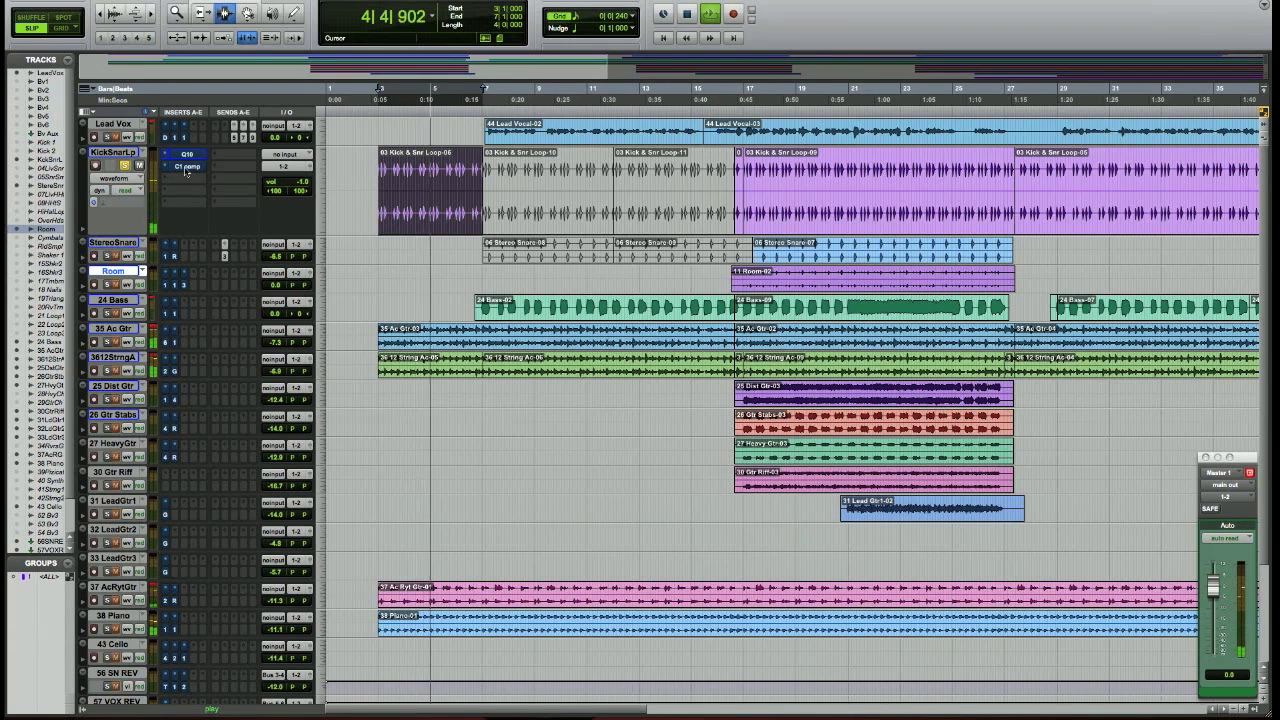
pyautogui.click(187, 153)
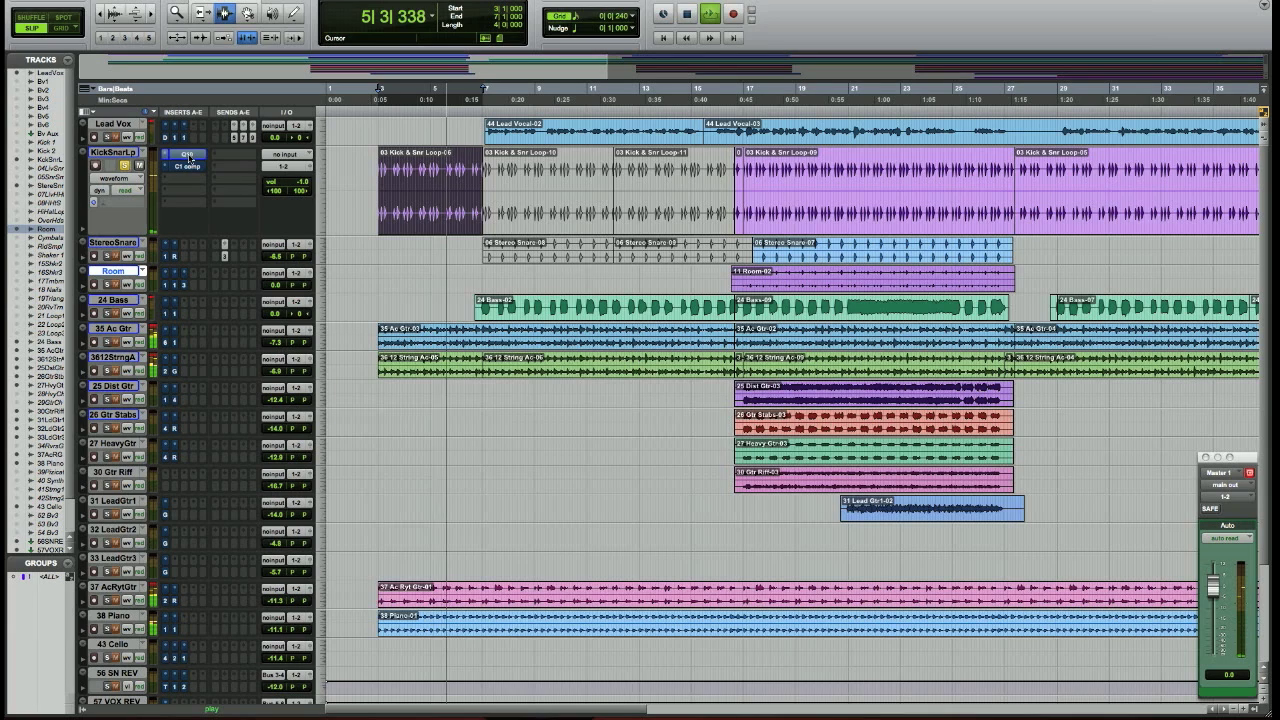
pyautogui.moveTo(545, 378); pyautogui.dragTo(777, 283)
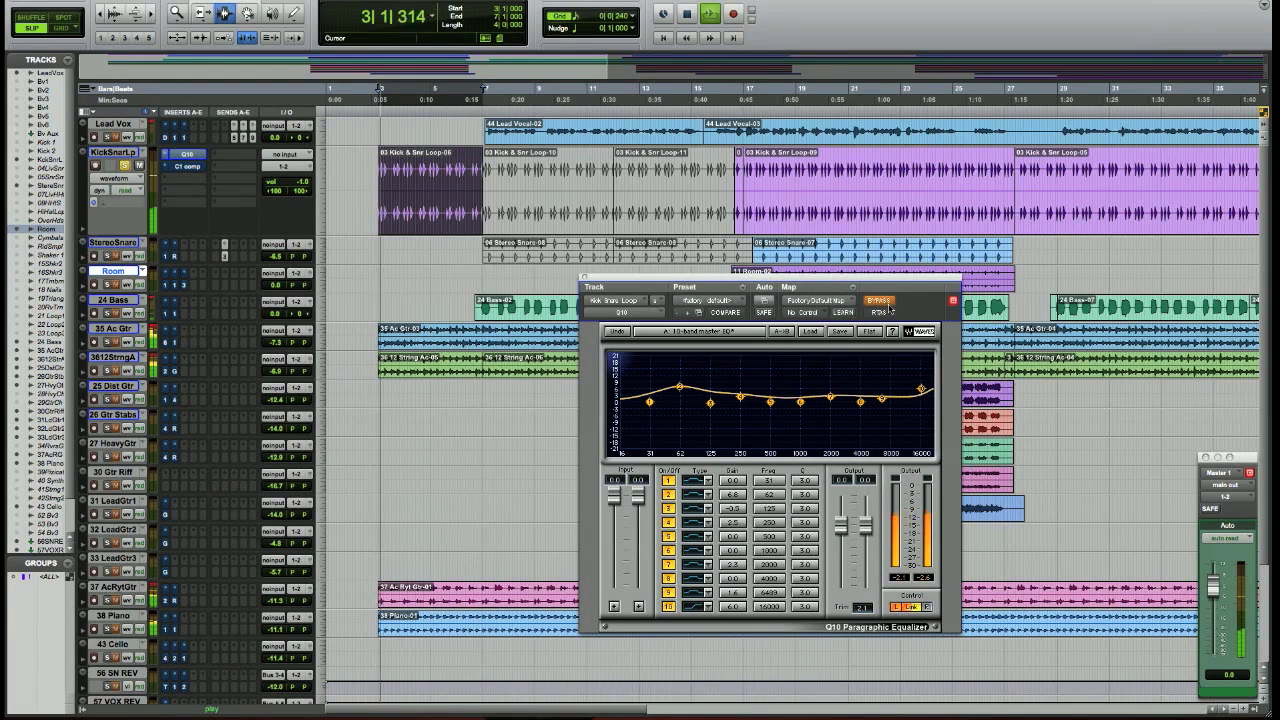
pyautogui.click(878, 302)
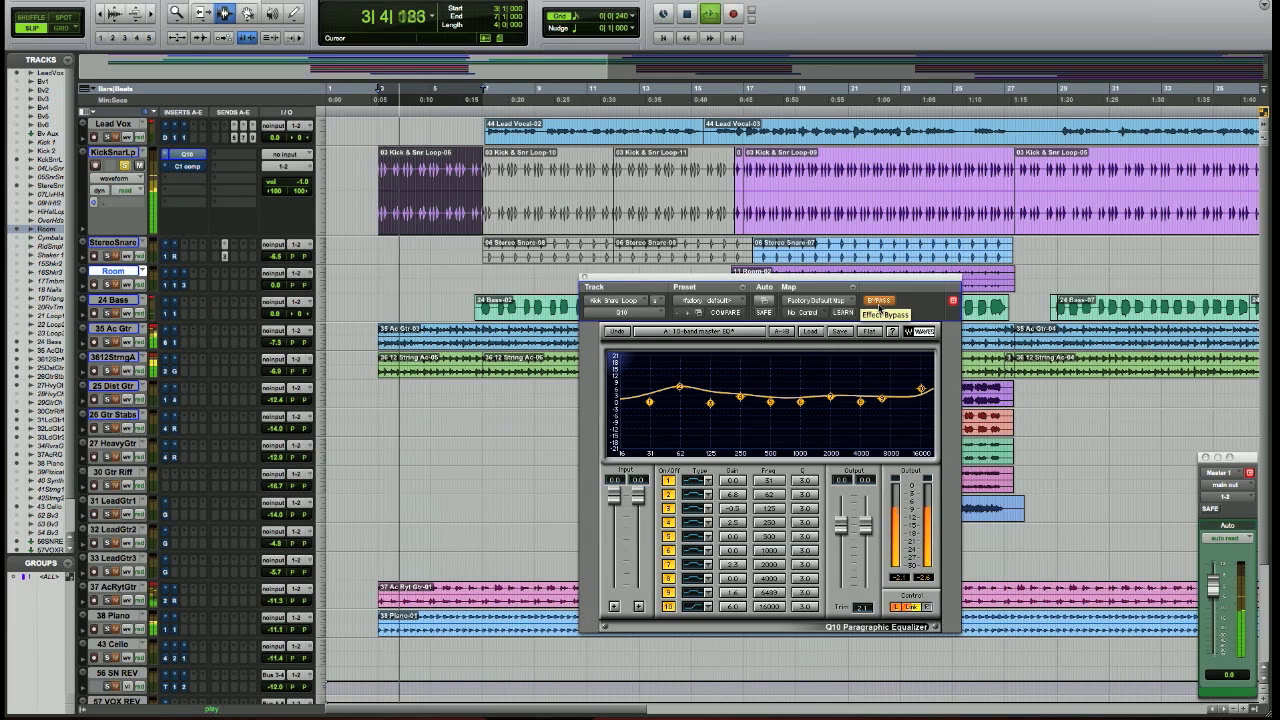
pyautogui.click(878, 302)
pyautogui.moveTo(852, 285); pyautogui.dragTo(980, 120)
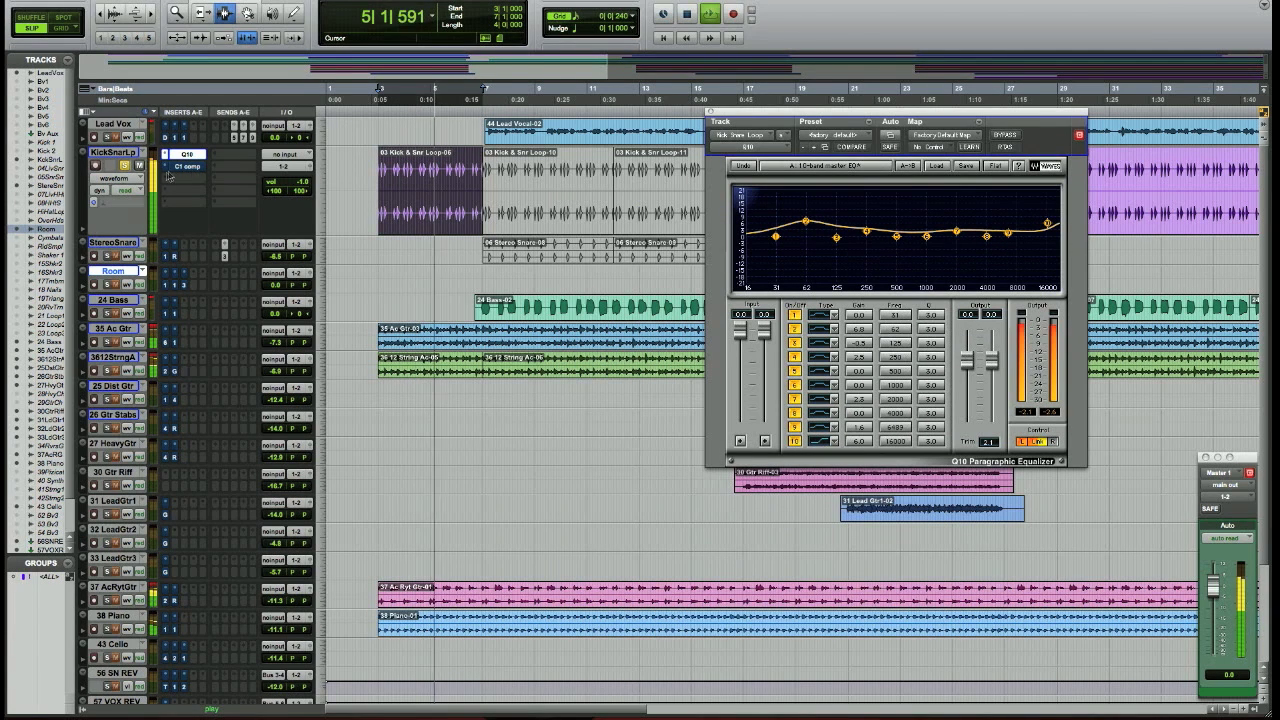
# Un-bypass the KickSnrLp C1 compressor, then select and enlarge the 35 Ac Gtr track
pyautogui.click(188, 166)
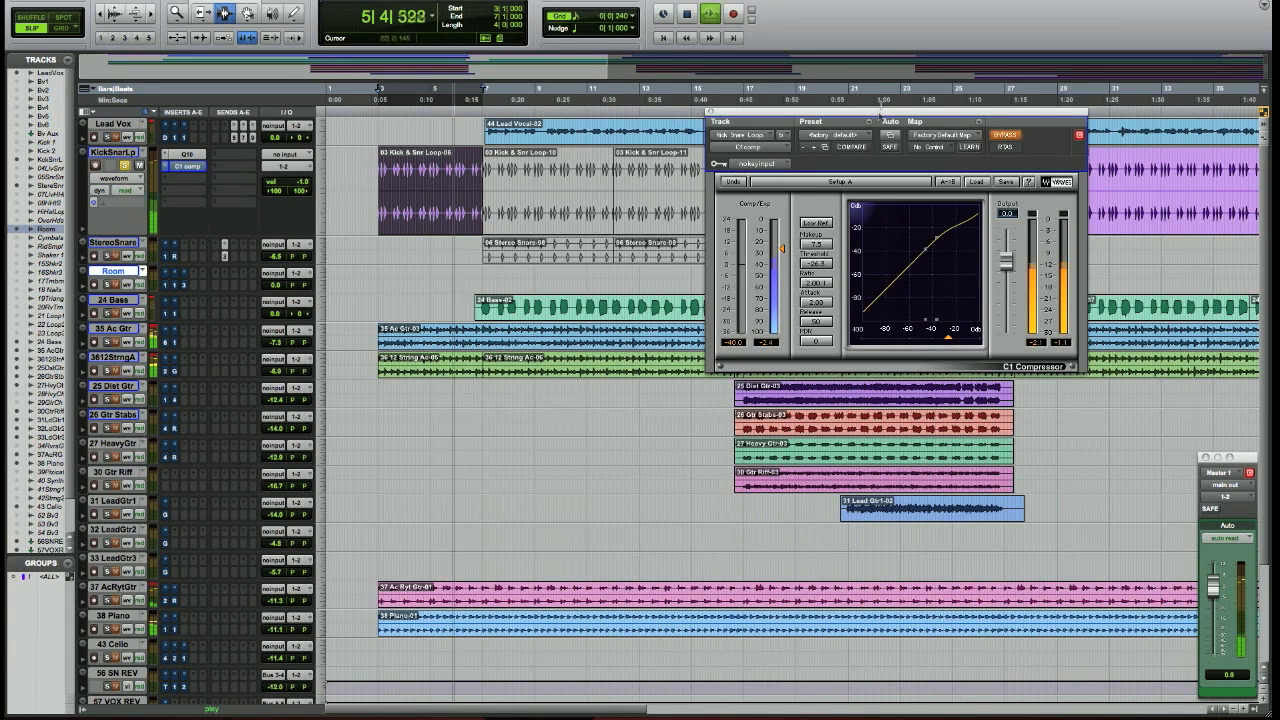
pyautogui.moveTo(880, 118); pyautogui.dragTo(850, 187)
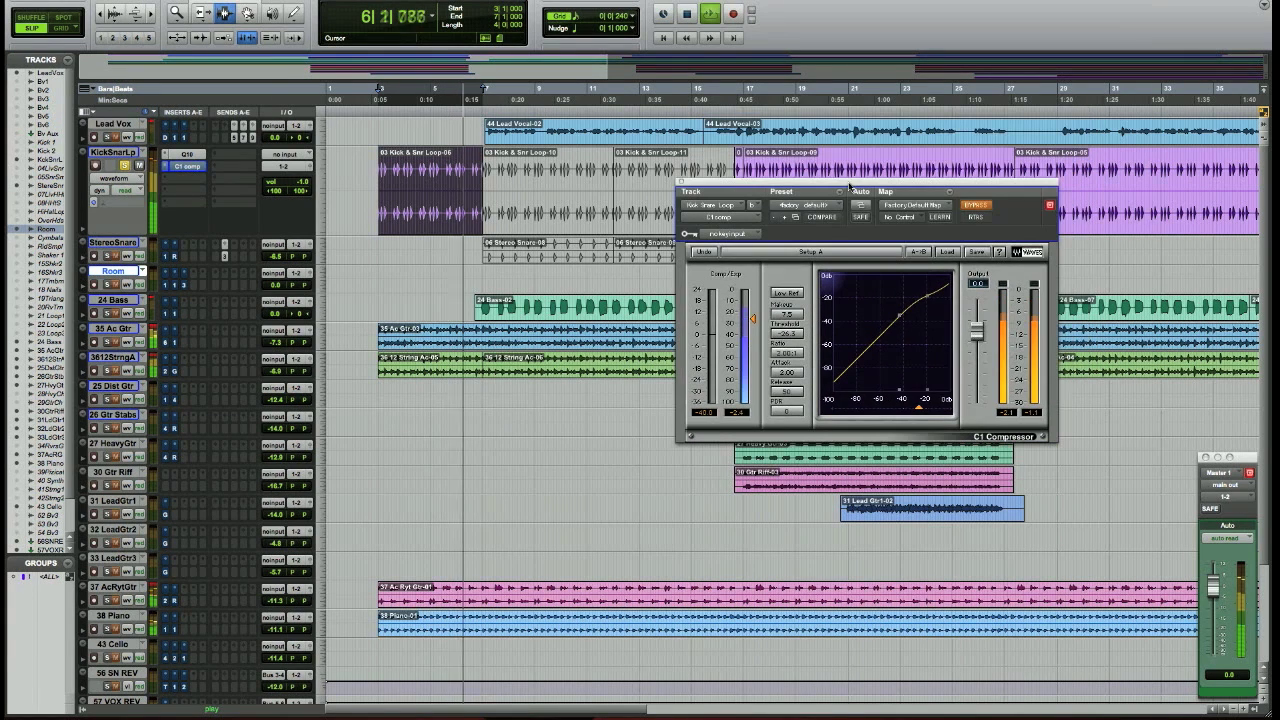
pyautogui.click(976, 205)
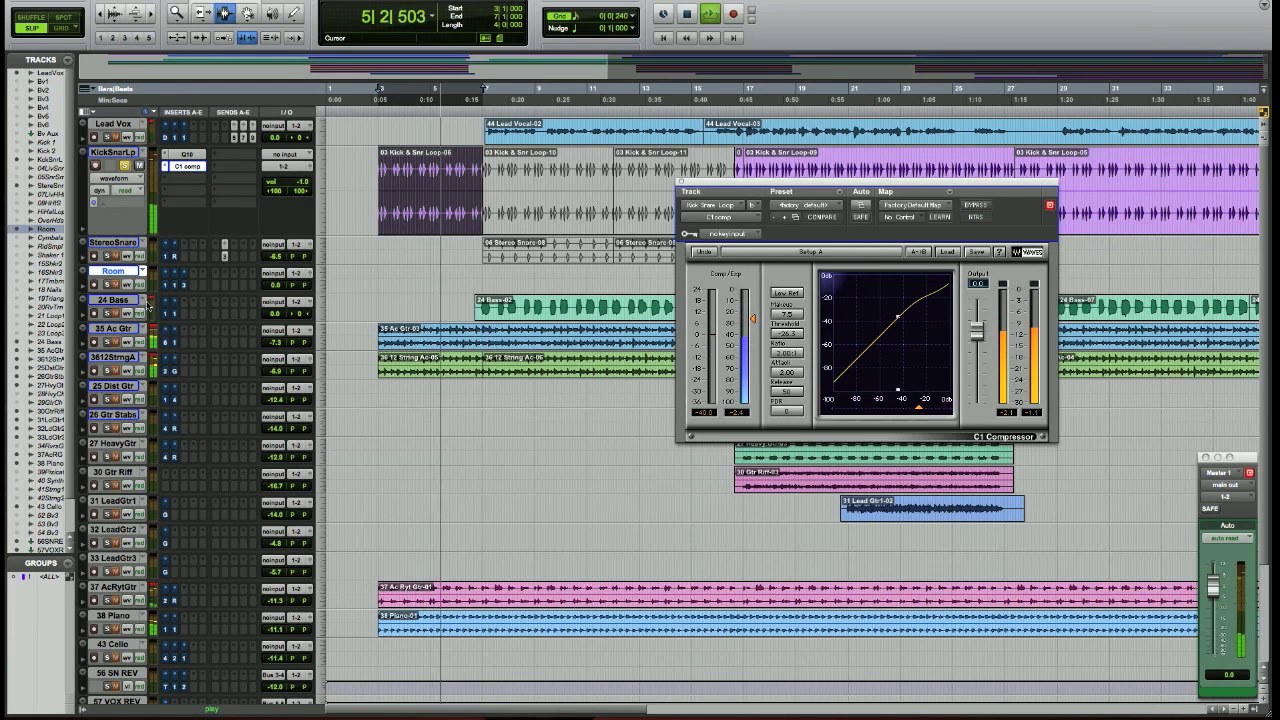
pyautogui.click(113, 328)
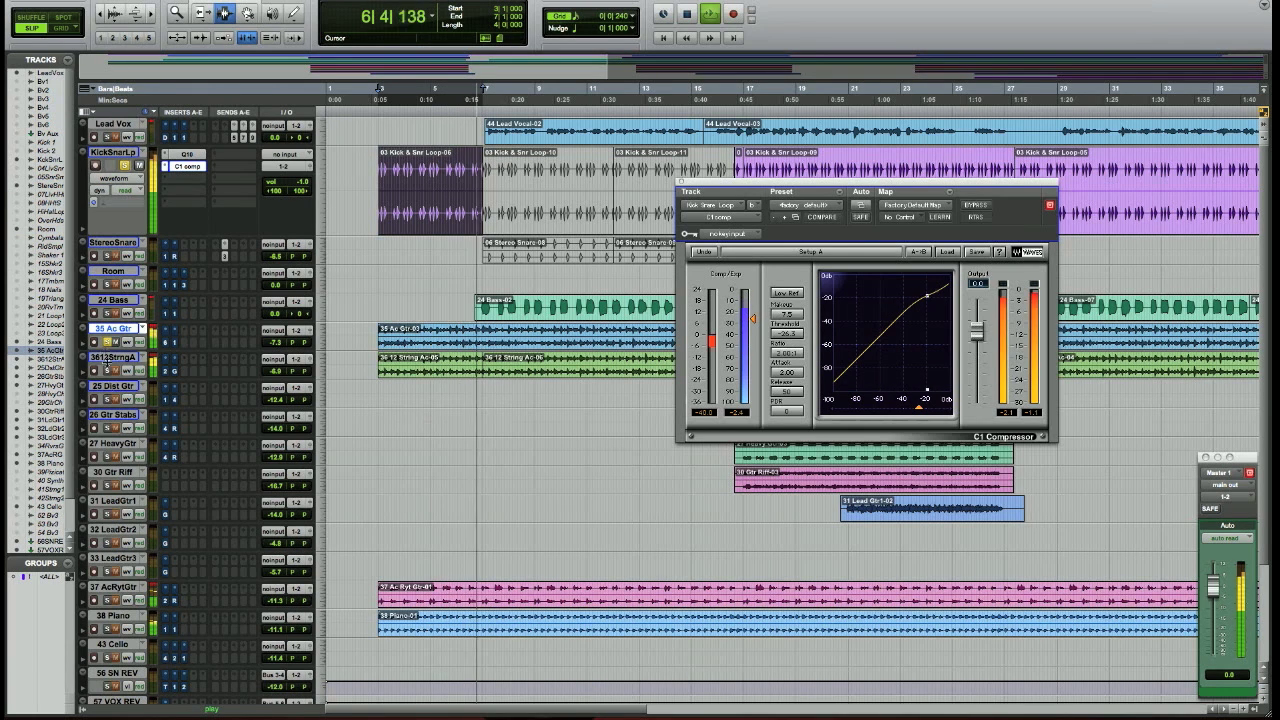
pyautogui.hotkey('ctrl', 'Up')
pyautogui.hotkey('ctrl', 'Up')
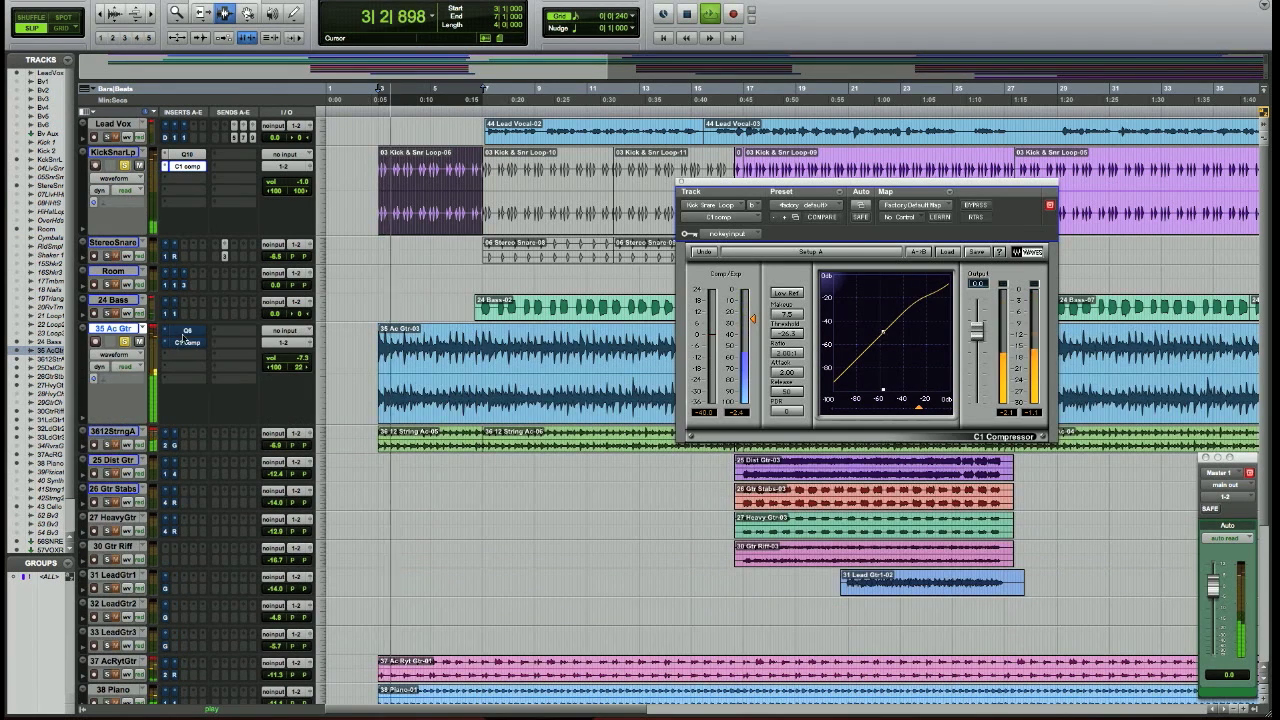
# A/B the 35 Ac Gtr Q6 EQ by toggling its bypass, leaving it active
pyautogui.click(187, 330)
pyautogui.scroll(-5, 628, 243)
pyautogui.click(975, 205)
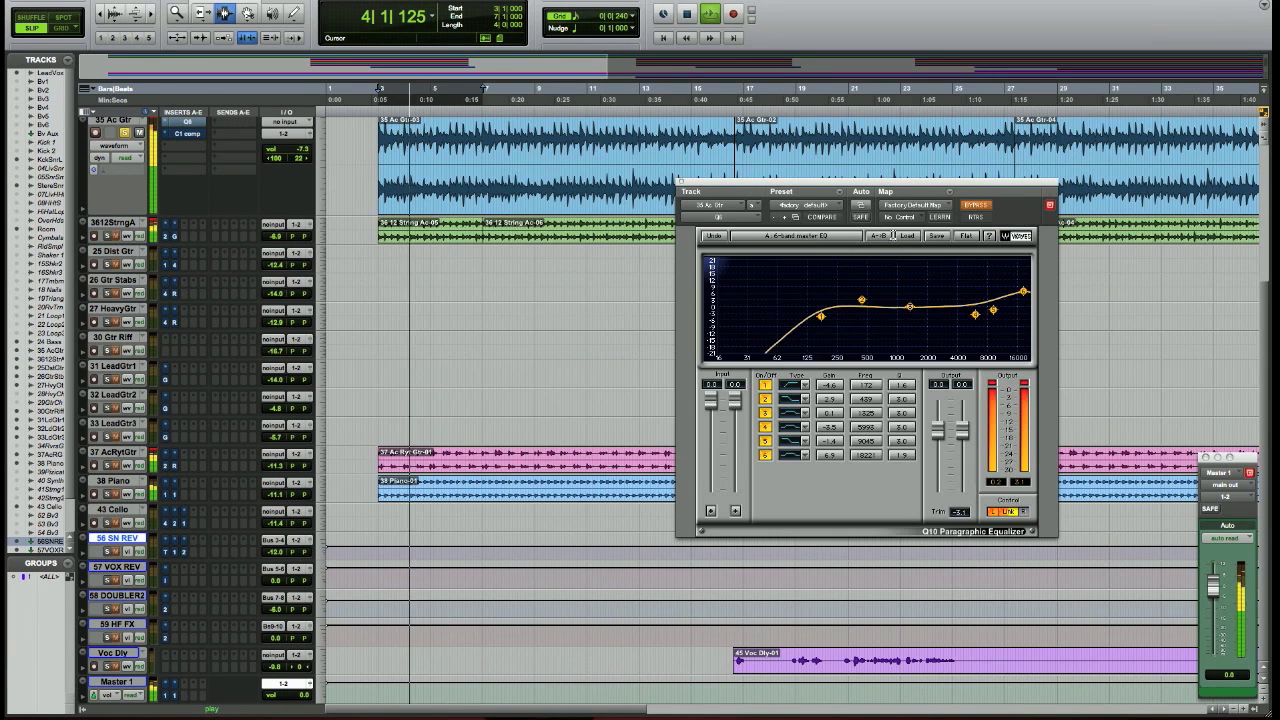
pyautogui.click(975, 206)
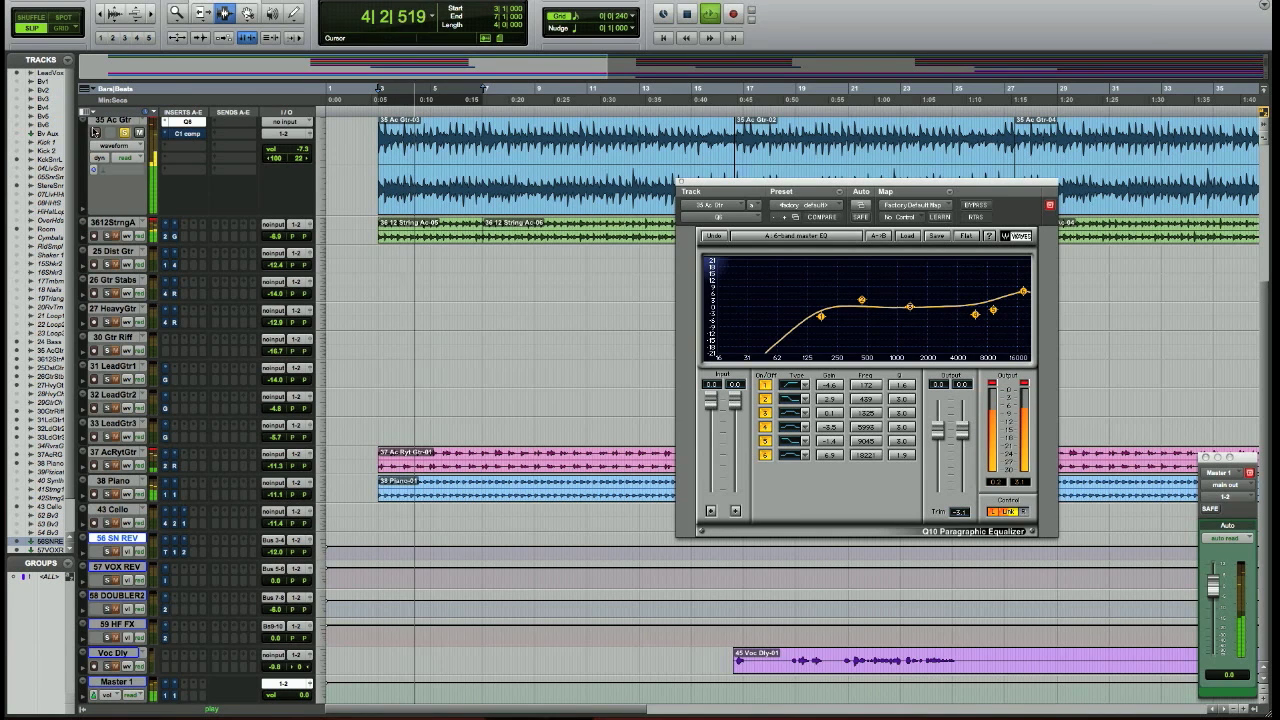
# Un-bypass the 35 Ac Gtr C1 compressor, clear the bar 3–7 selection, and close the window
pyautogui.click(183, 140)
pyautogui.scroll(5, 183, 140)
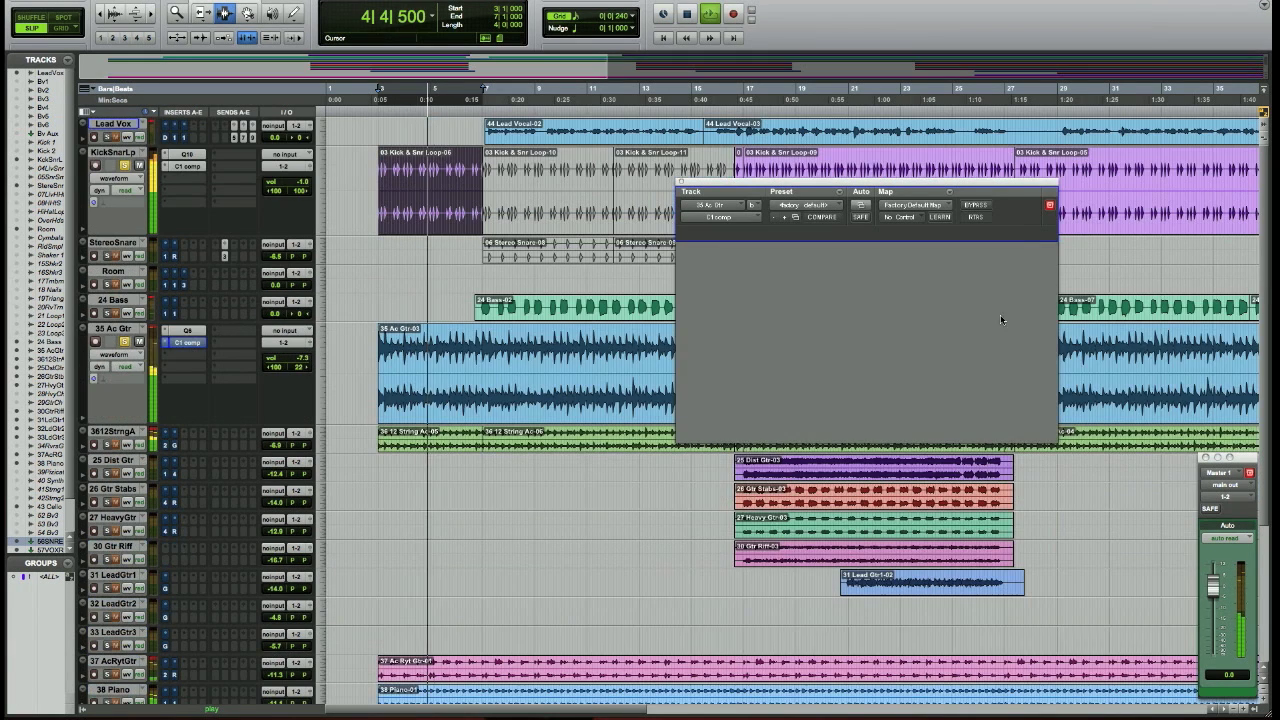
pyautogui.moveTo(958, 185); pyautogui.dragTo(947, 256)
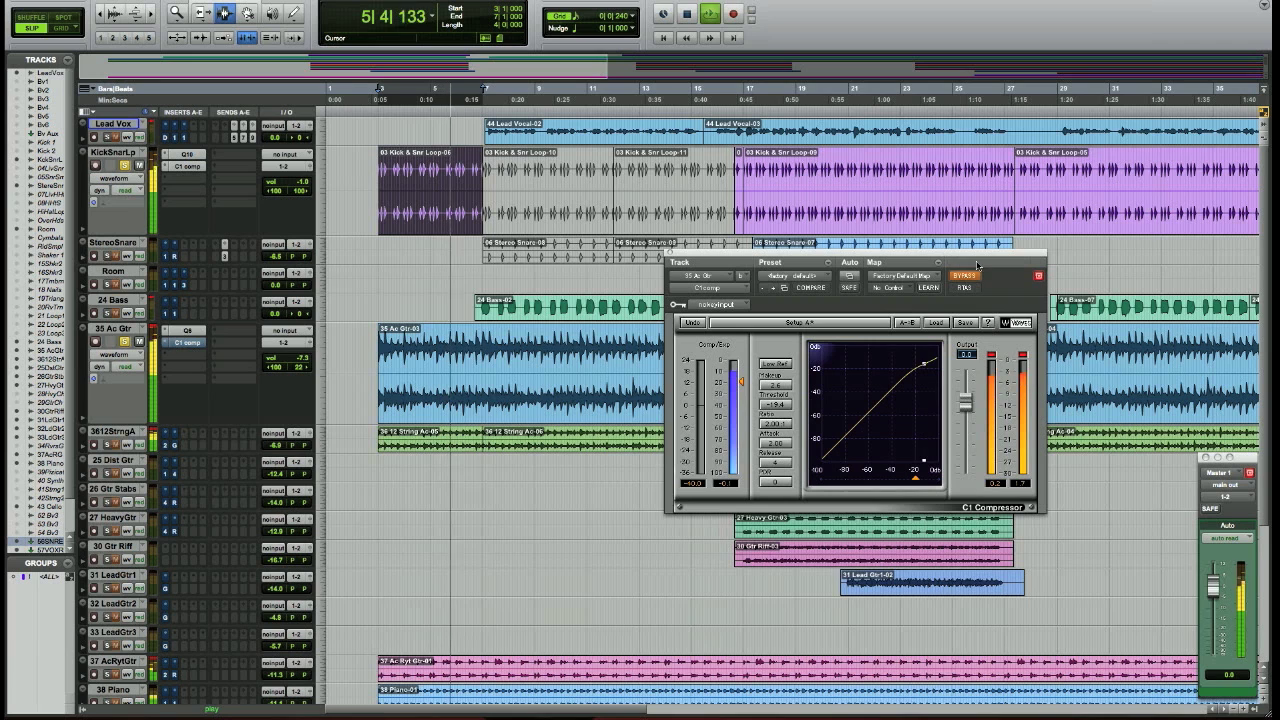
pyautogui.click(968, 278)
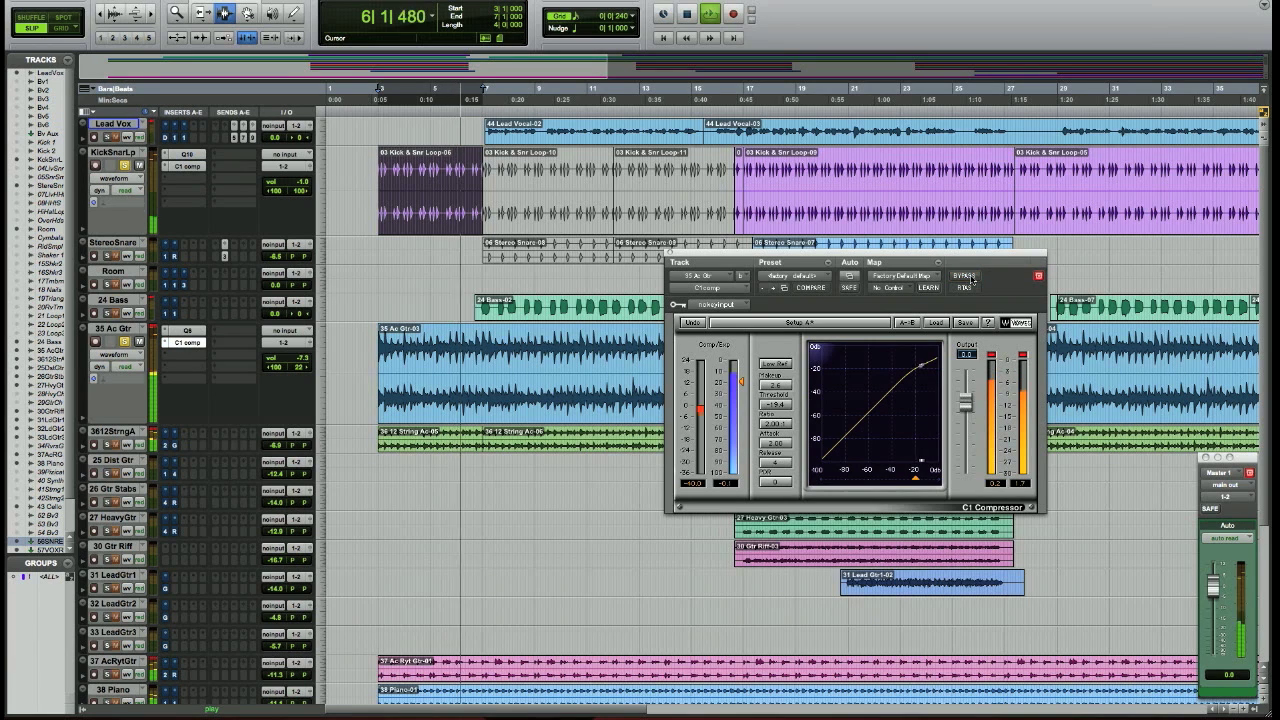
pyautogui.click(662, 252)
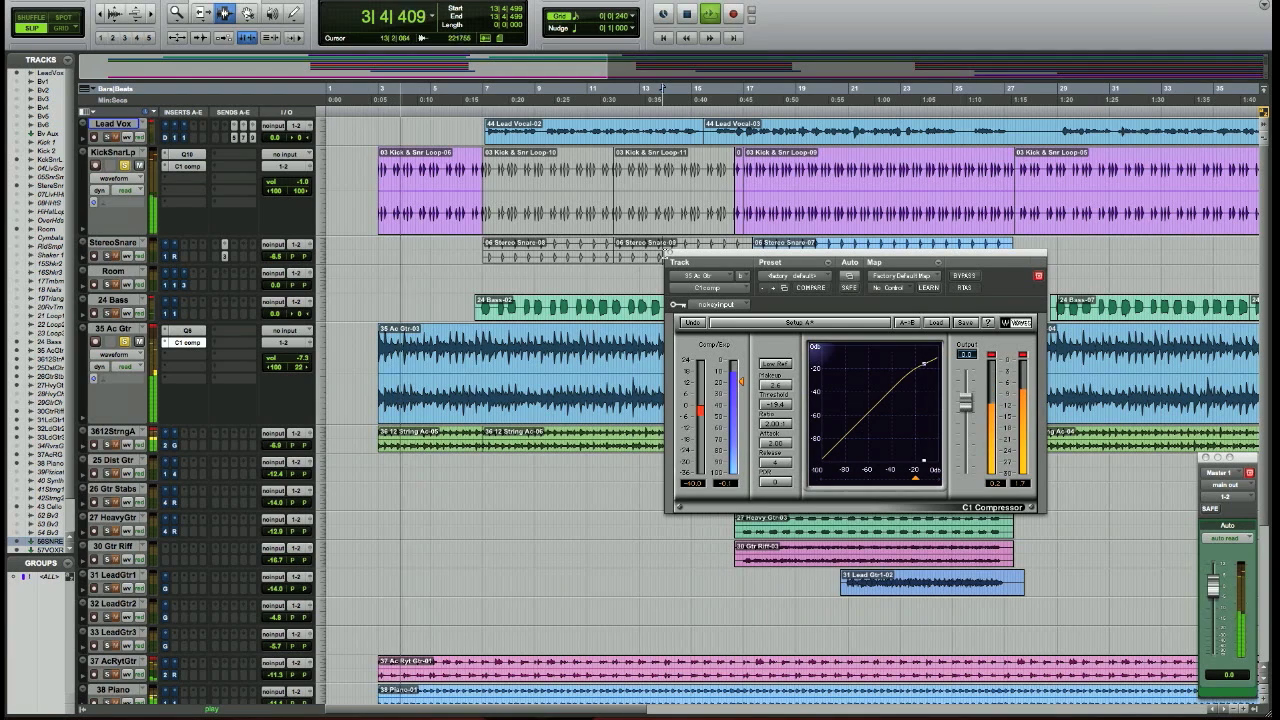
pyautogui.click(669, 253)
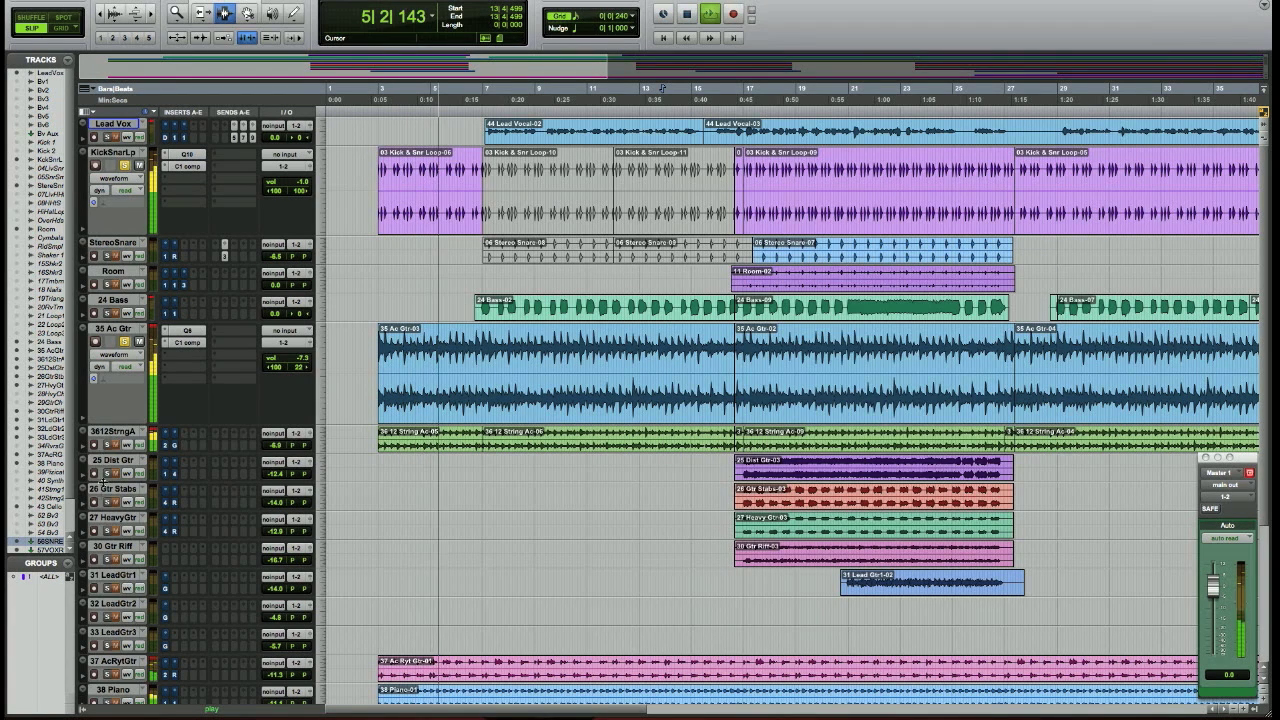
# Enlarge the 3612StrngA track and un-bypass its Q4 paragraphic EQ
pyautogui.moveTo(105, 463); pyautogui.dragTo(110, 500)
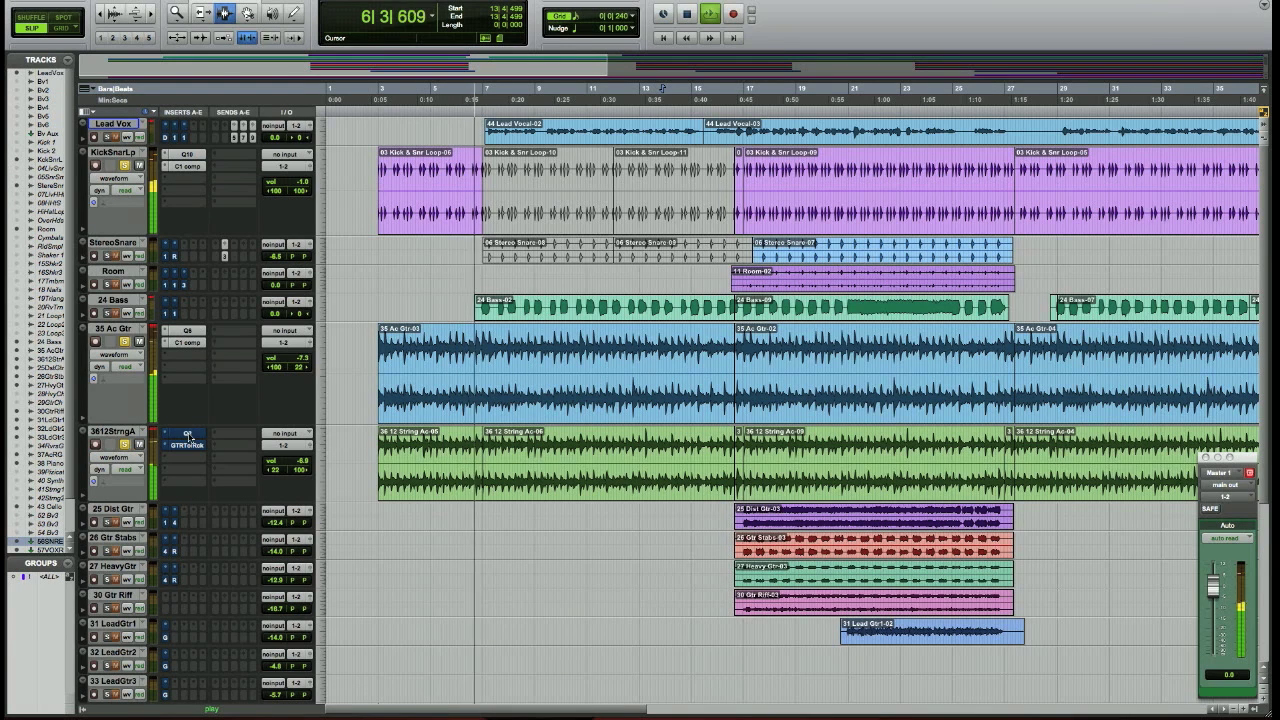
pyautogui.click(189, 437)
pyautogui.scroll(-5, 189, 437)
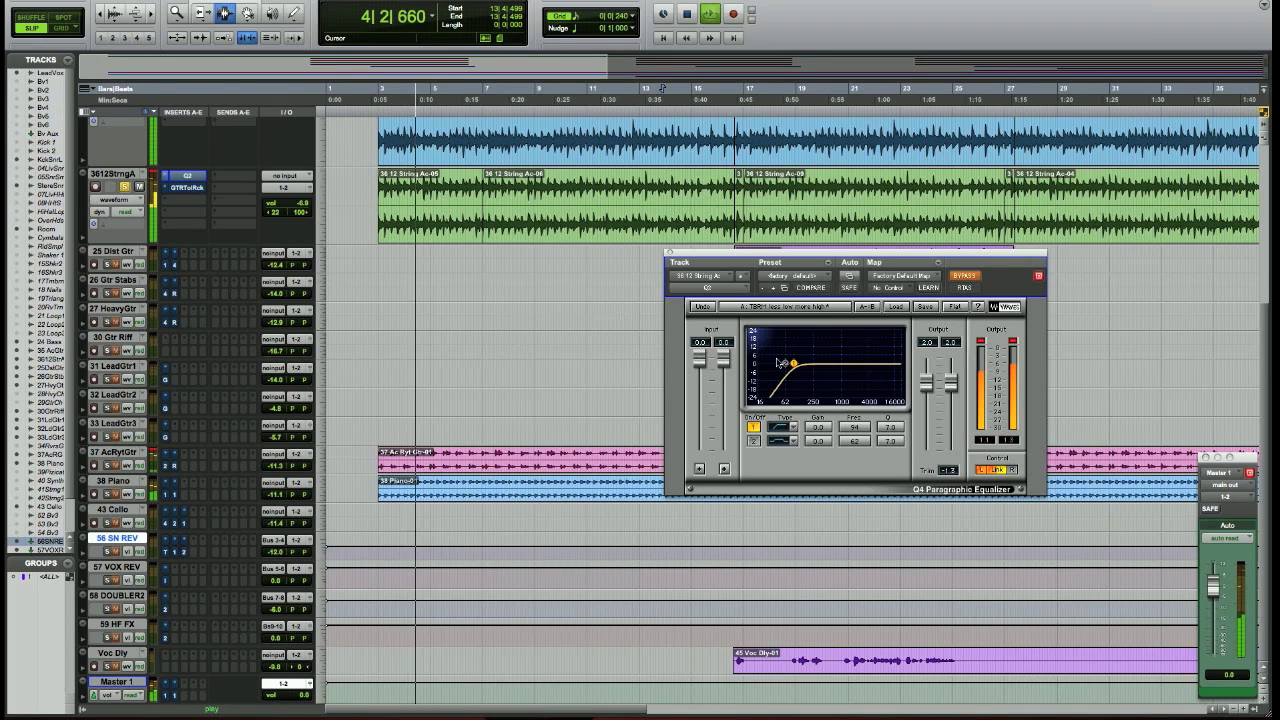
pyautogui.click(958, 279)
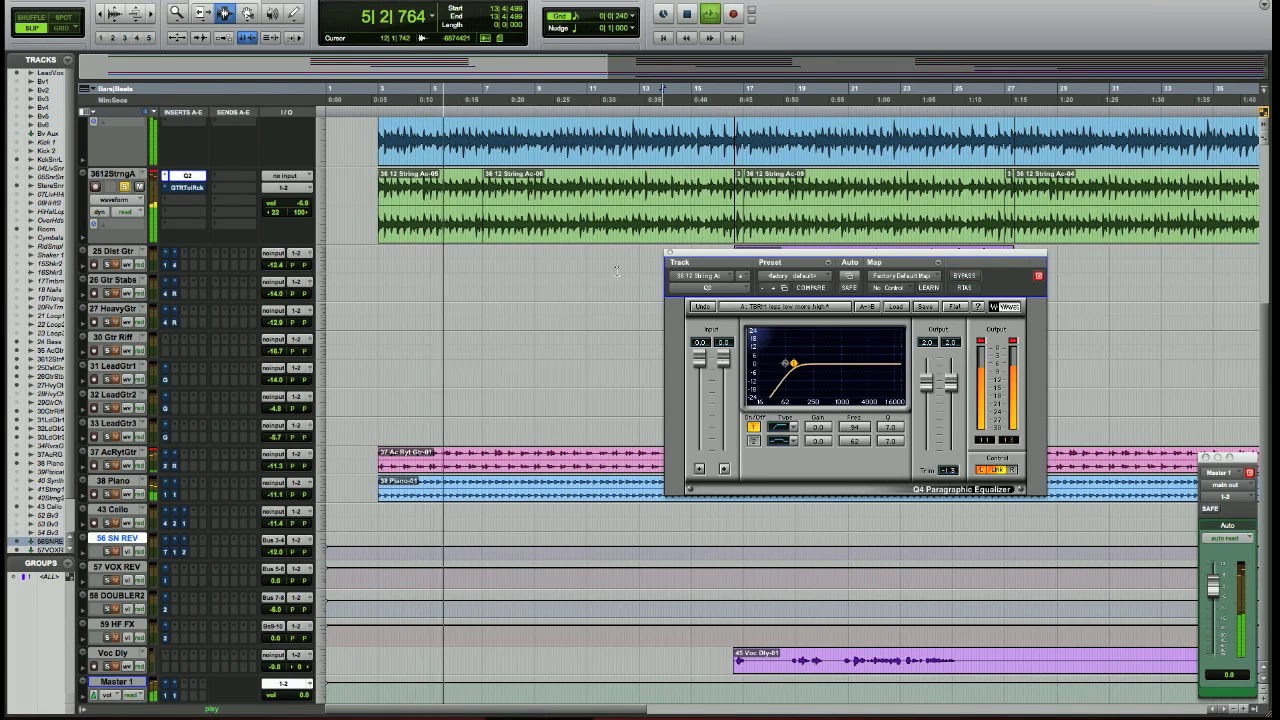
# Compare the 3612StrngA GTR Tool Rack on and bypassed, then close it
pyautogui.click(203, 192)
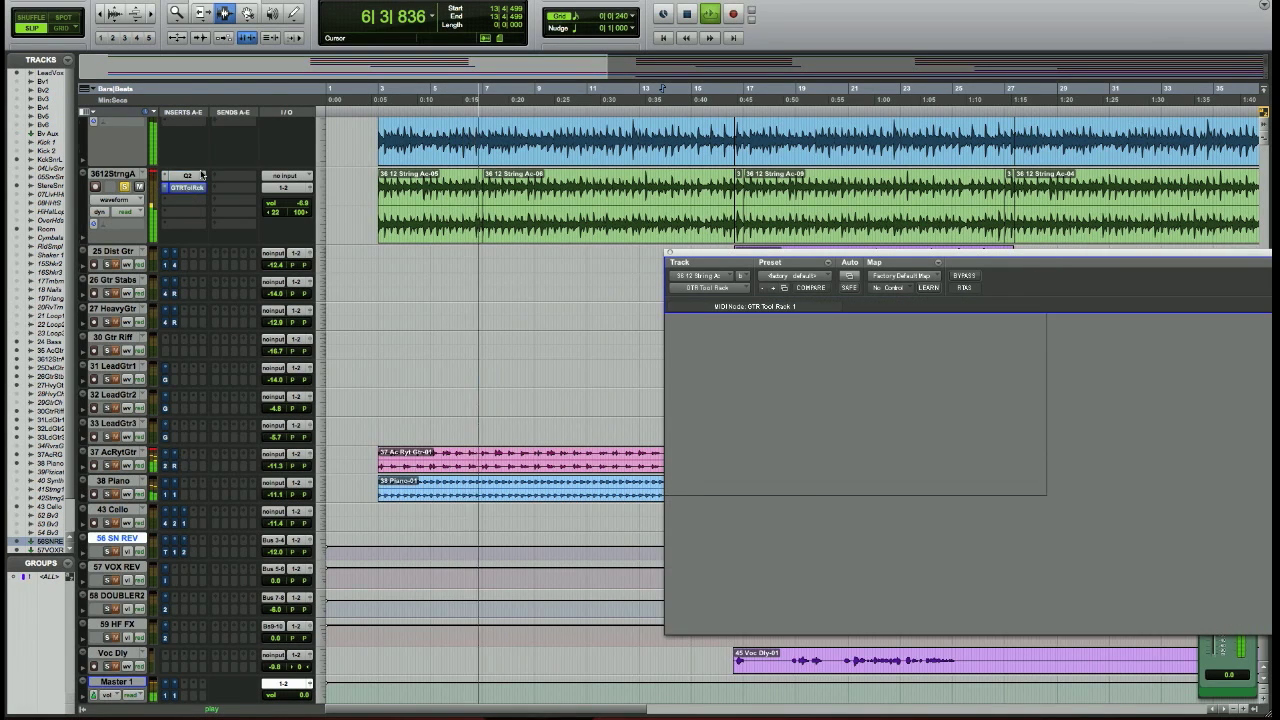
pyautogui.scroll(5, 657, 213)
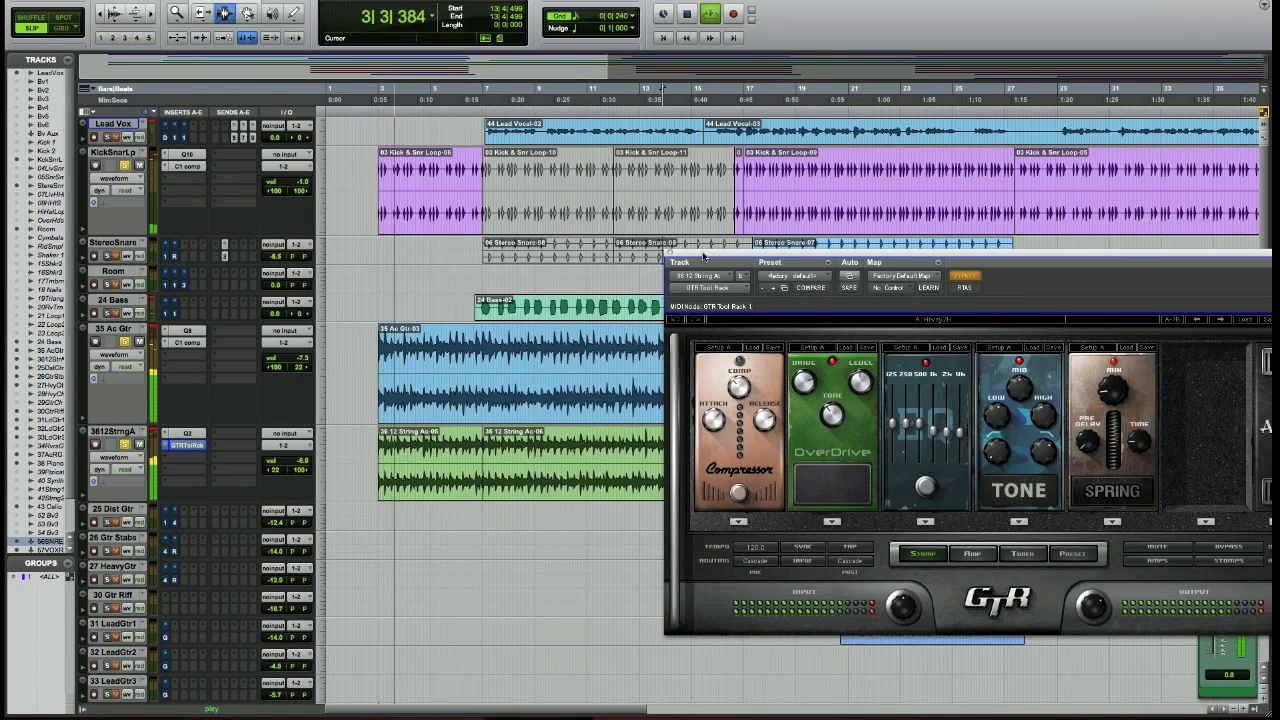
pyautogui.moveTo(703, 258); pyautogui.dragTo(550, 258)
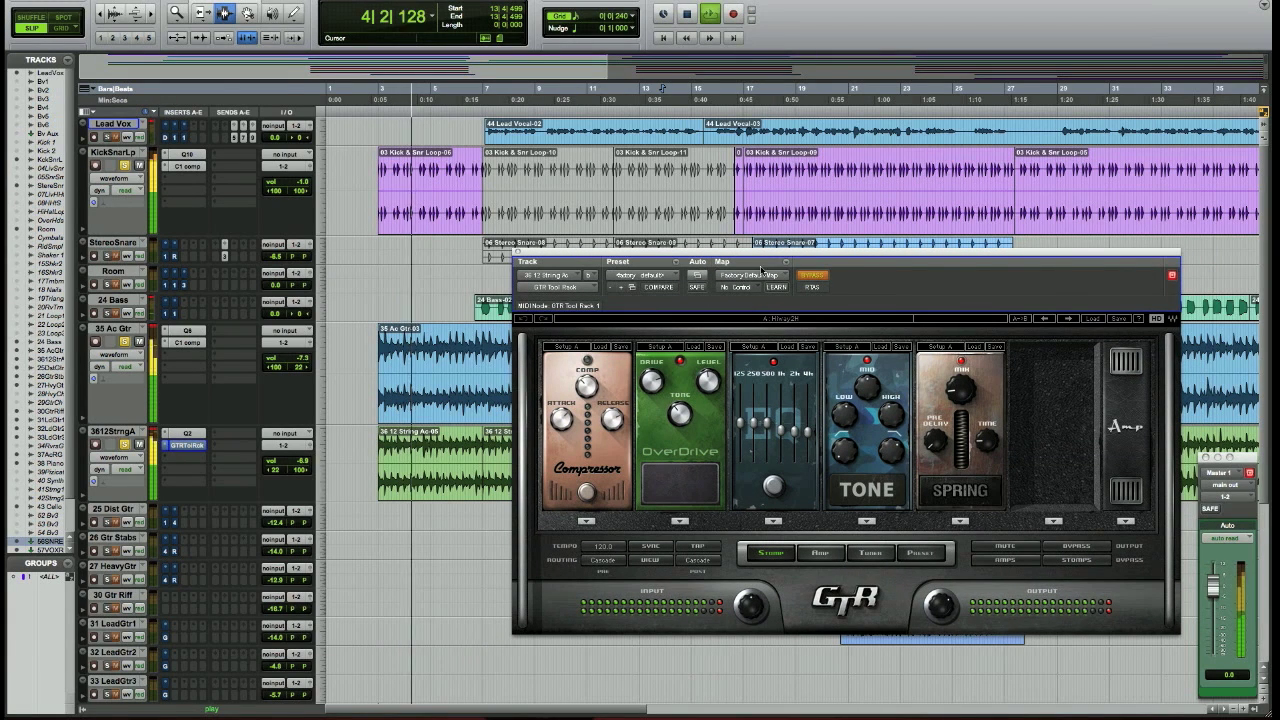
pyautogui.click(812, 276)
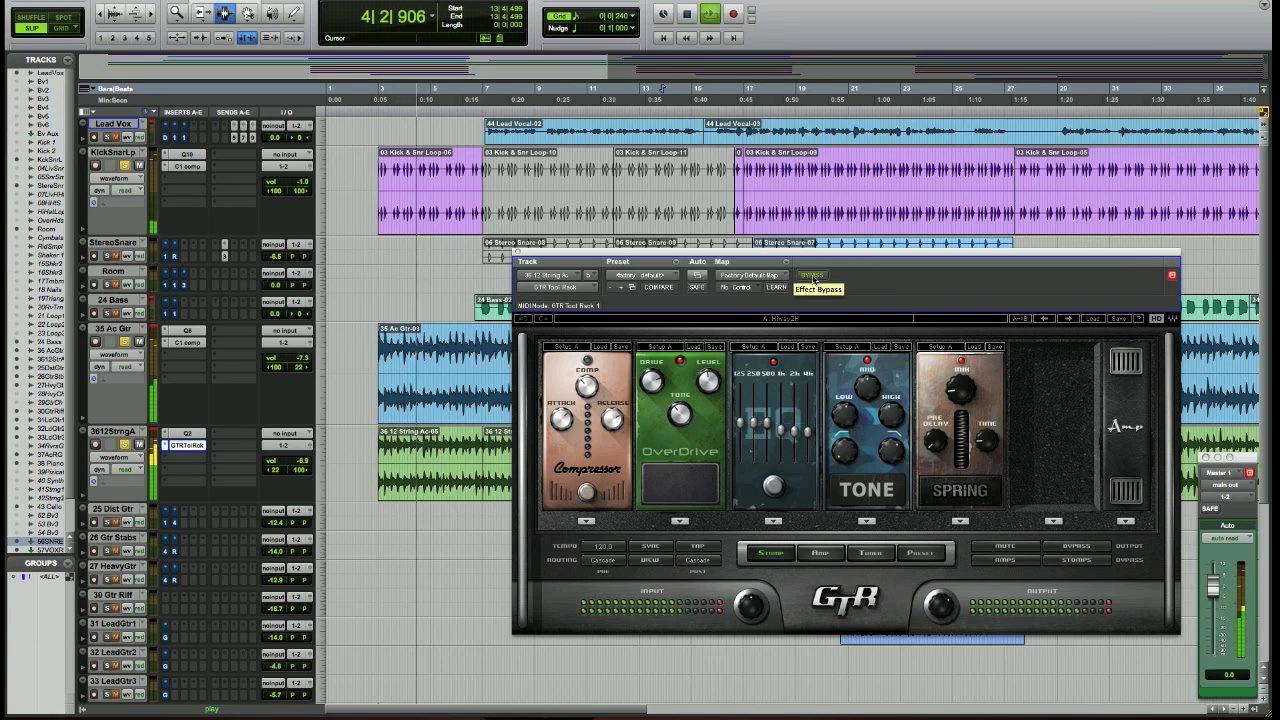
pyautogui.click(812, 276)
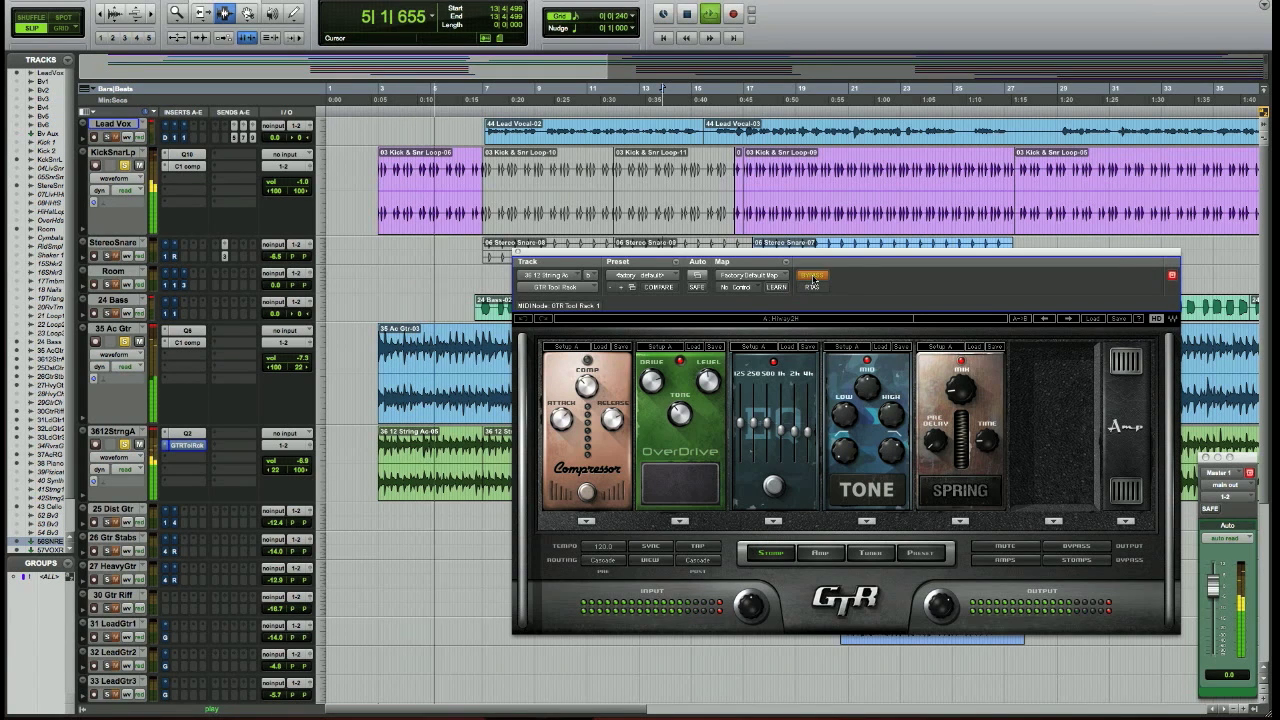
pyautogui.click(518, 257)
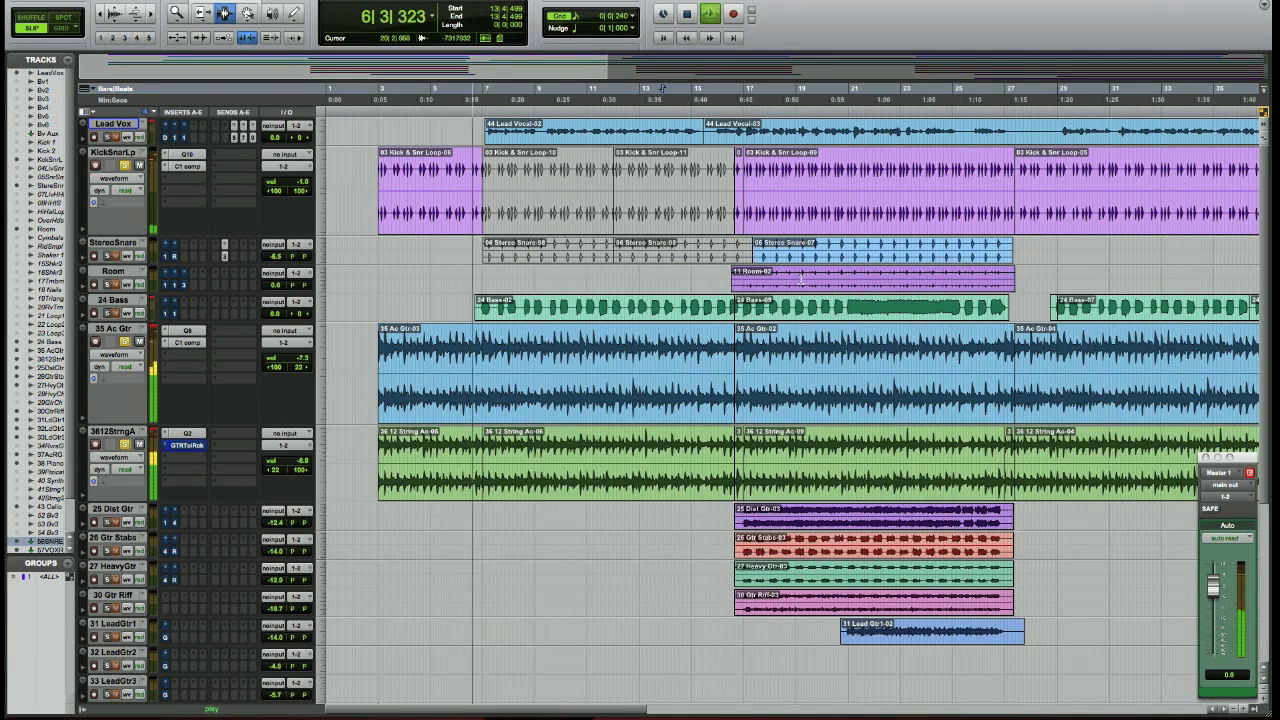
# Select the 24 Bass-02 region, solo the 24 Bass track and make it taller
pyautogui.click(525, 308)
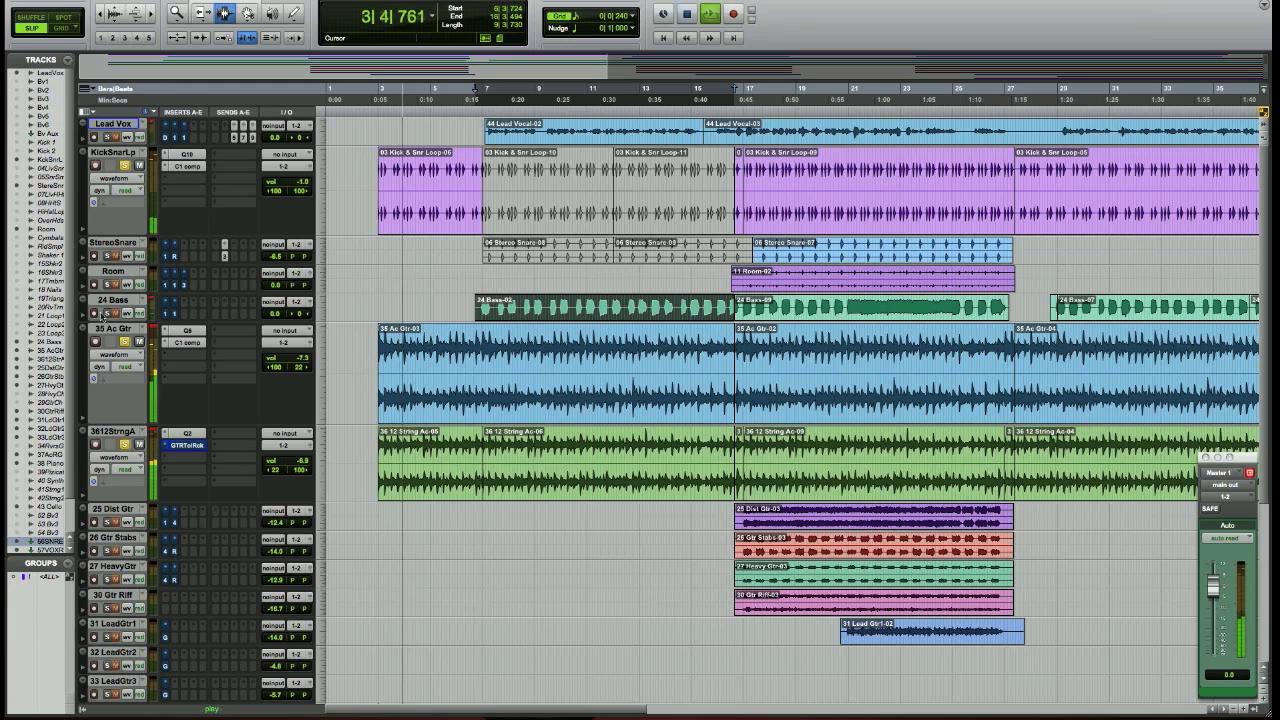
pyautogui.click(107, 313)
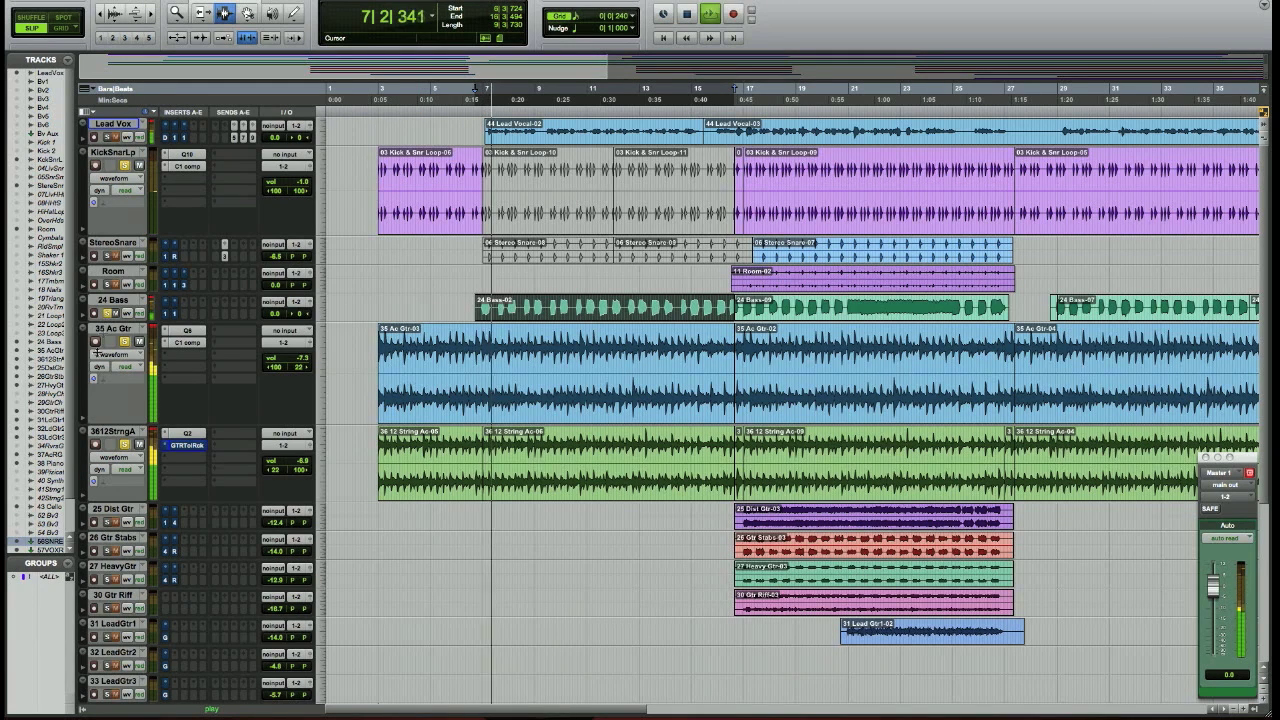
pyautogui.moveTo(107, 324); pyautogui.dragTo(100, 362)
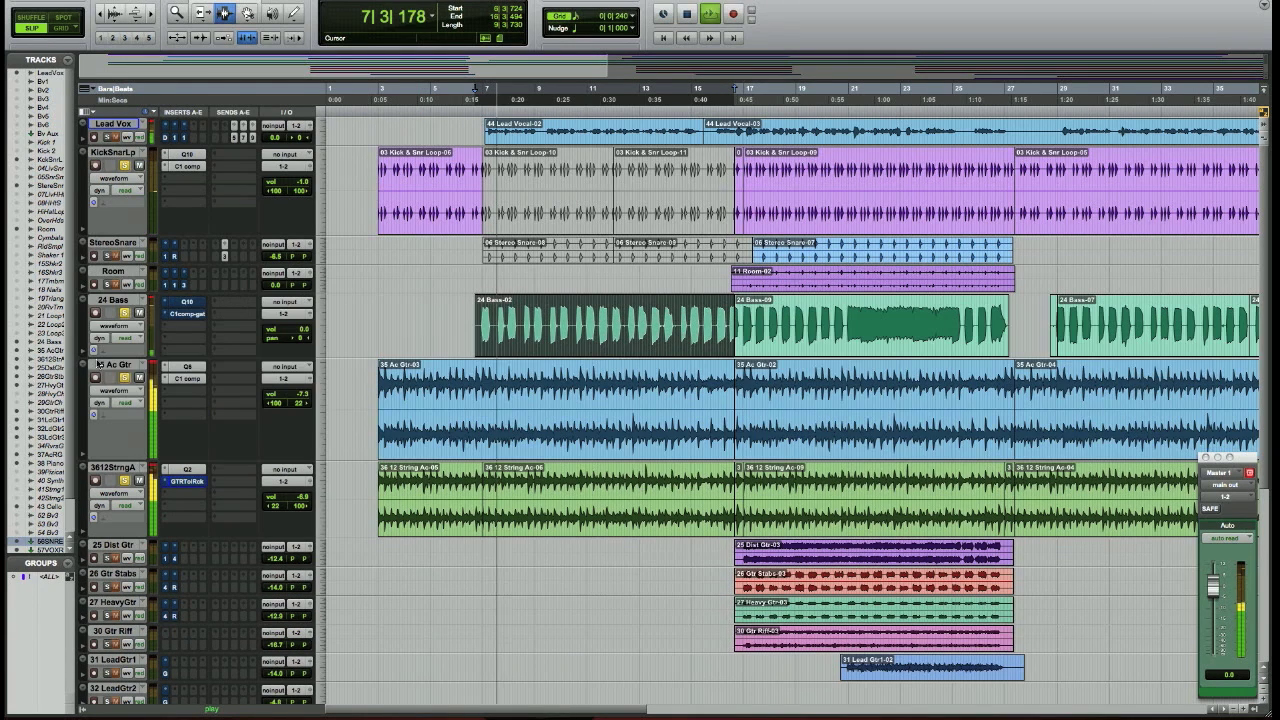
# Un-bypass the 24 Bass Q10 Paragraphic EQ, repositioning its window
pyautogui.click(180, 302)
pyautogui.scroll(-5, 507, 222)
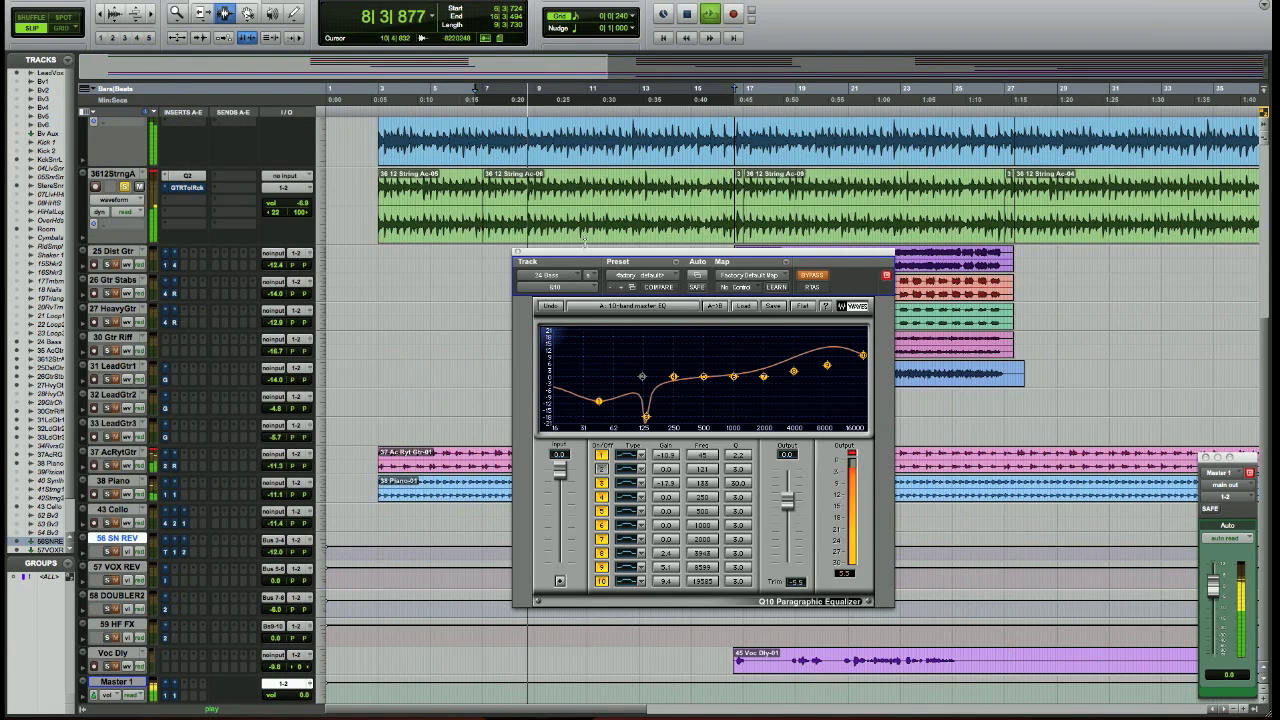
pyautogui.moveTo(661, 258); pyautogui.dragTo(839, 165)
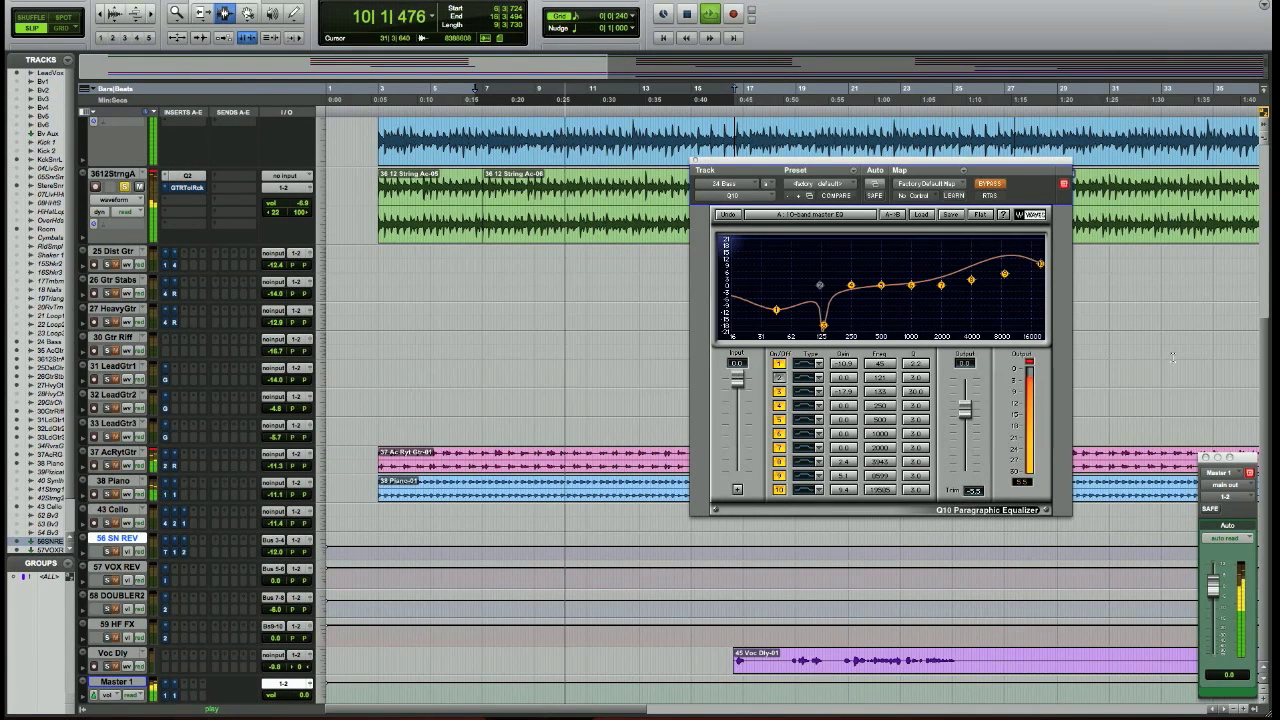
pyautogui.moveTo(1262, 361); pyautogui.dragTo(1256, 162)
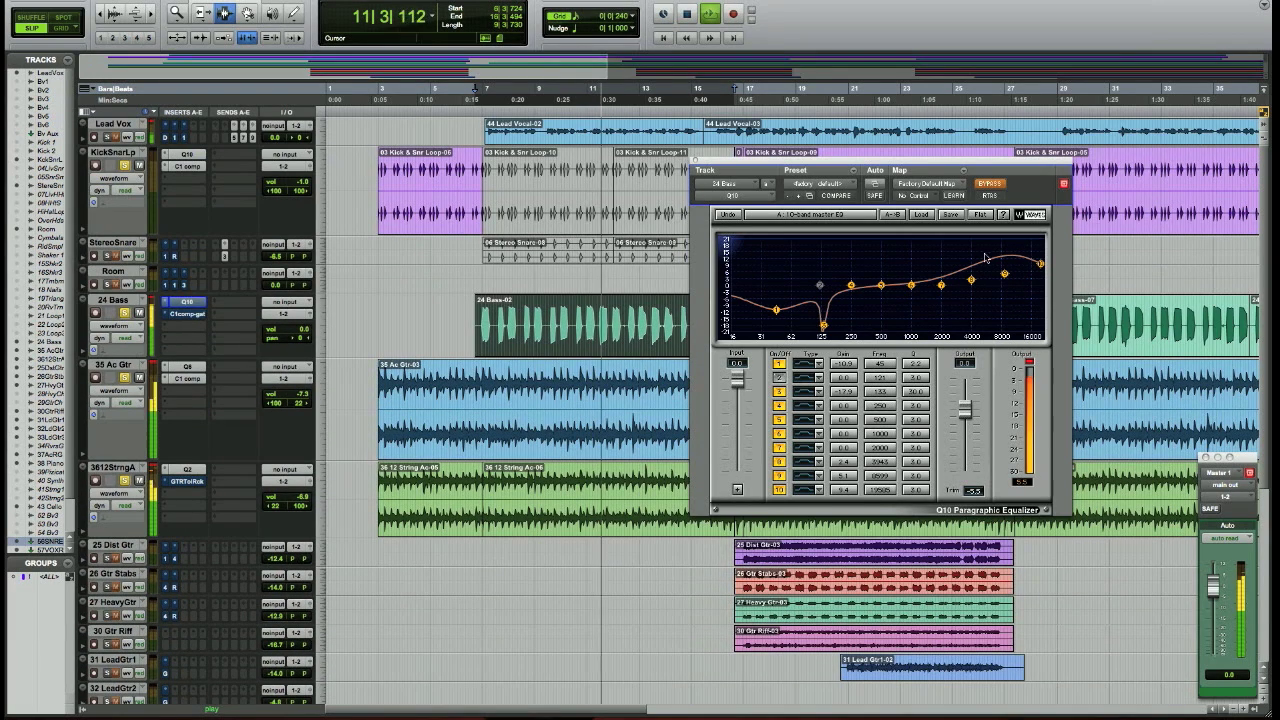
pyautogui.click(988, 185)
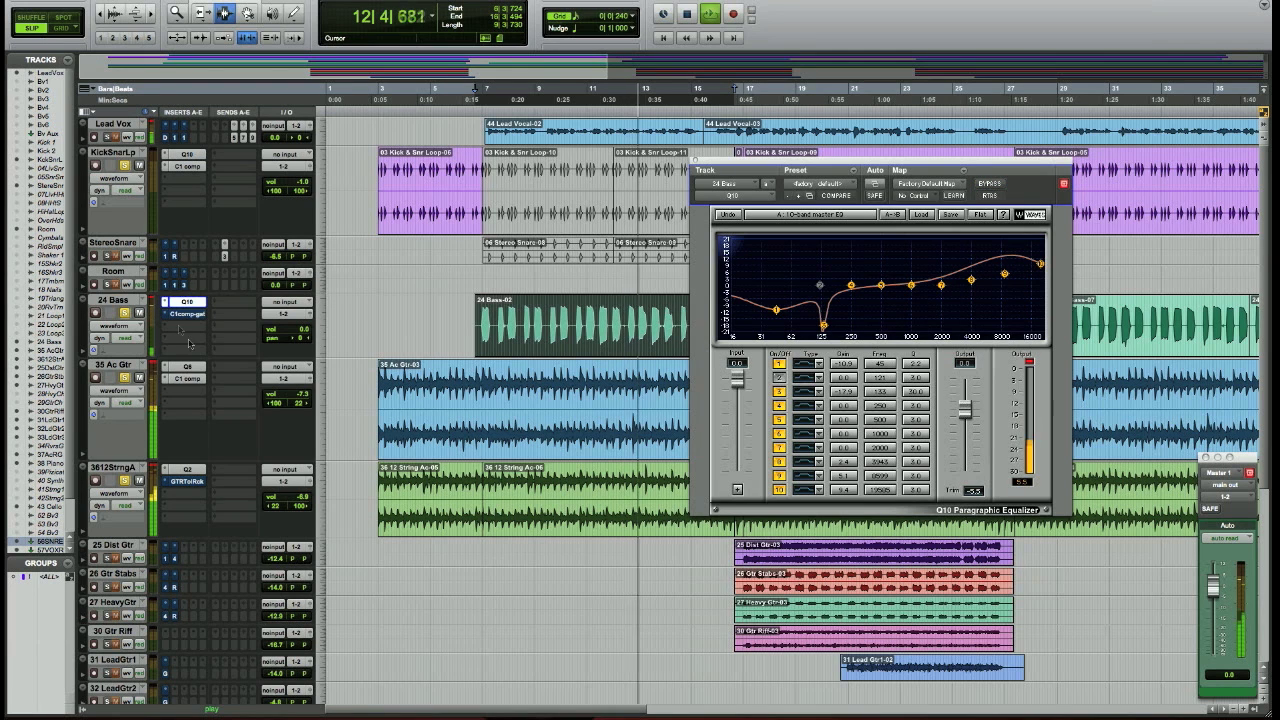
# Enable the bass C1 Compressor/Gate, A/B the Gate/Exp bypass, and close the window
pyautogui.click(182, 314)
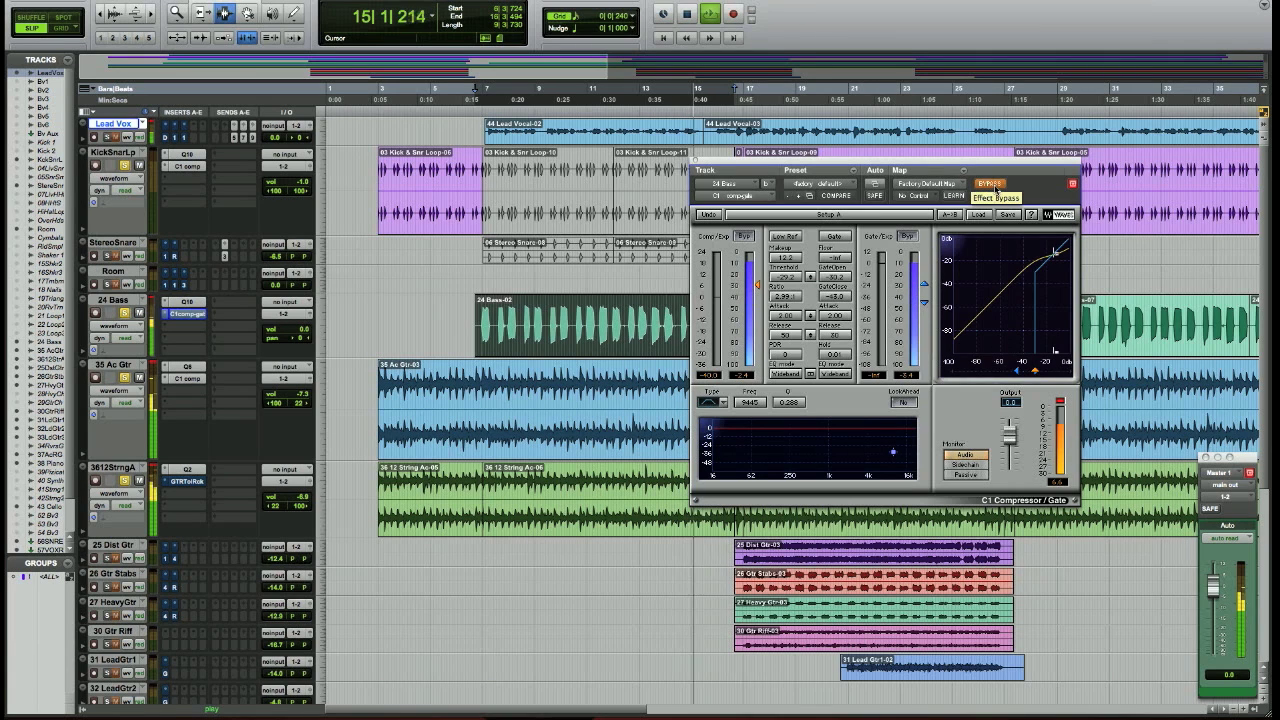
pyautogui.click(991, 185)
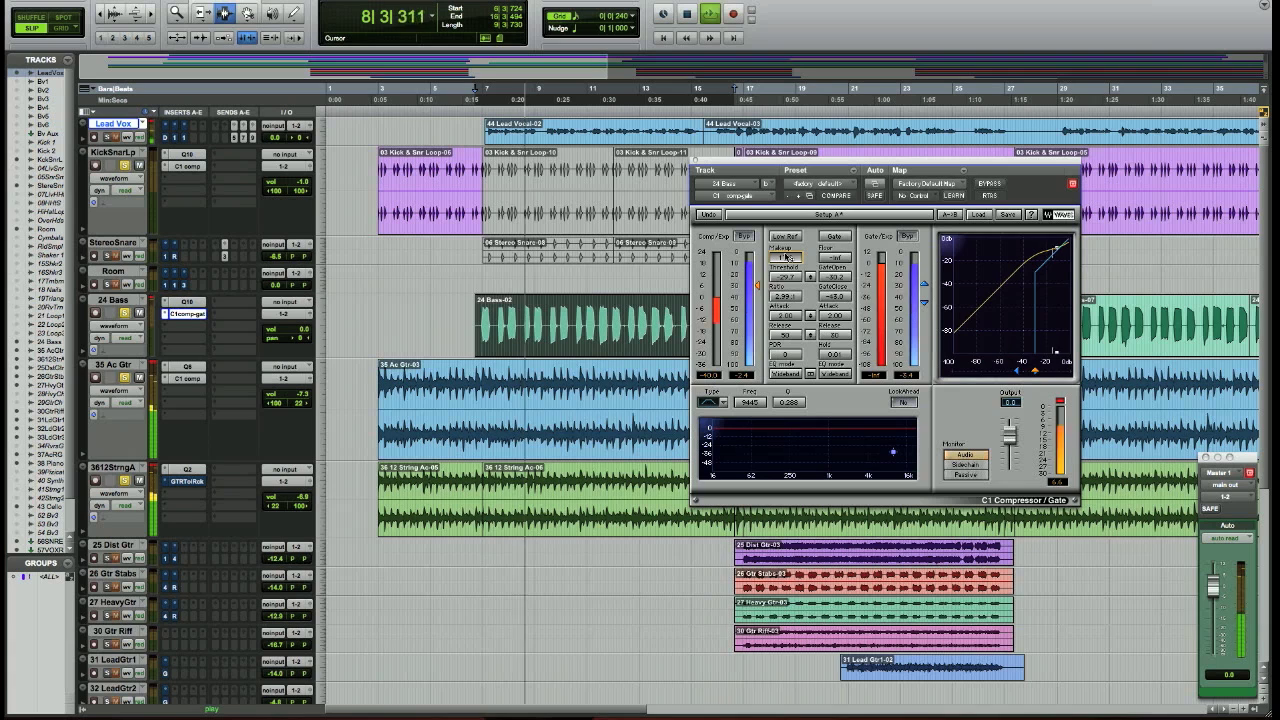
pyautogui.click(906, 237)
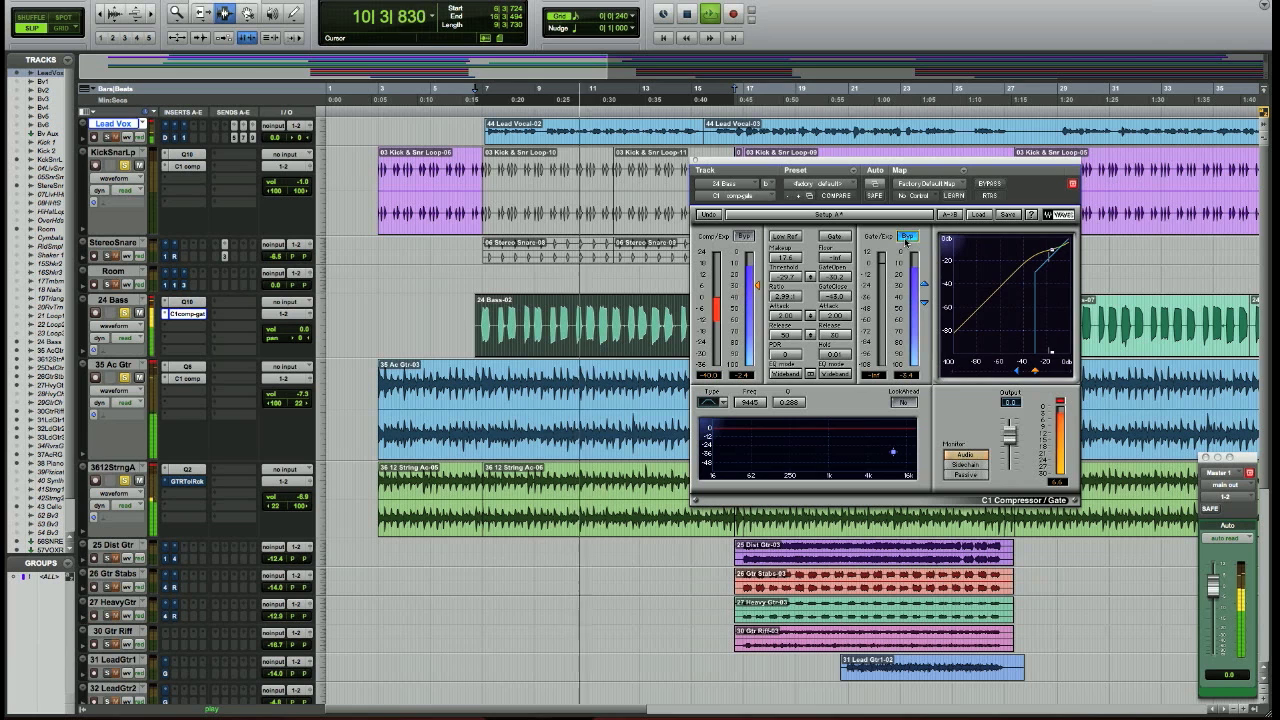
pyautogui.click(906, 237)
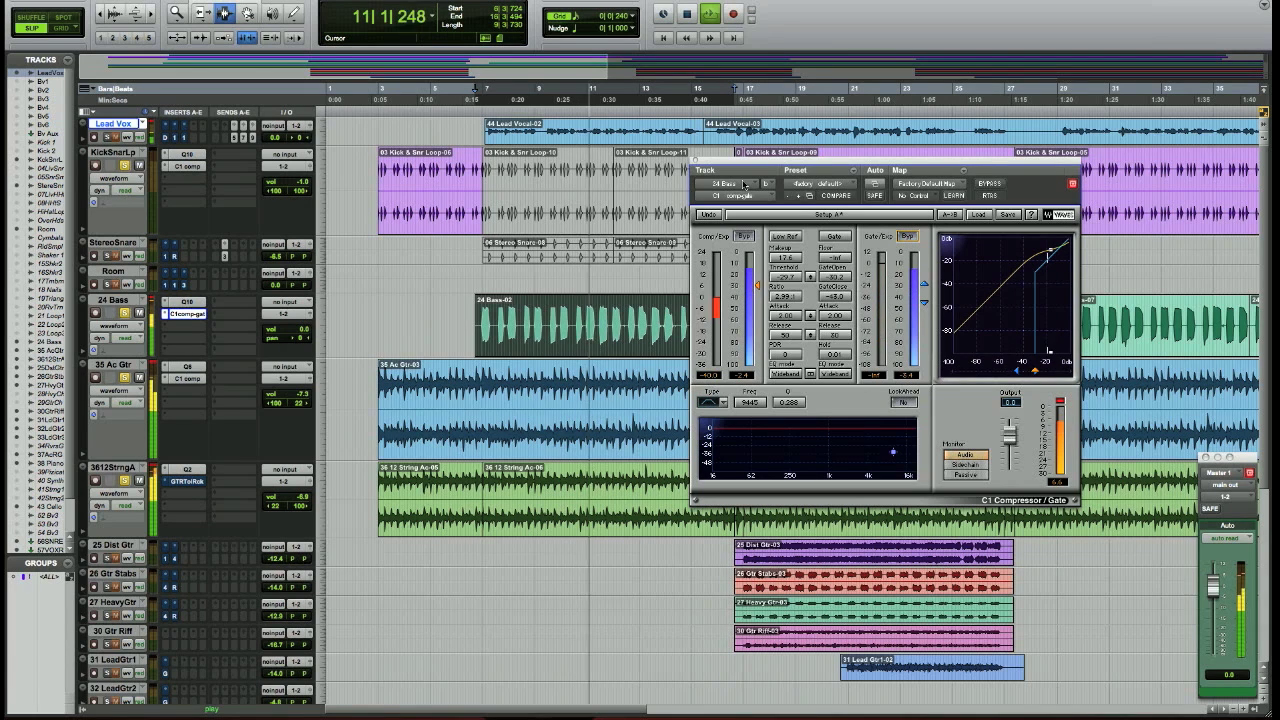
pyautogui.click(695, 168)
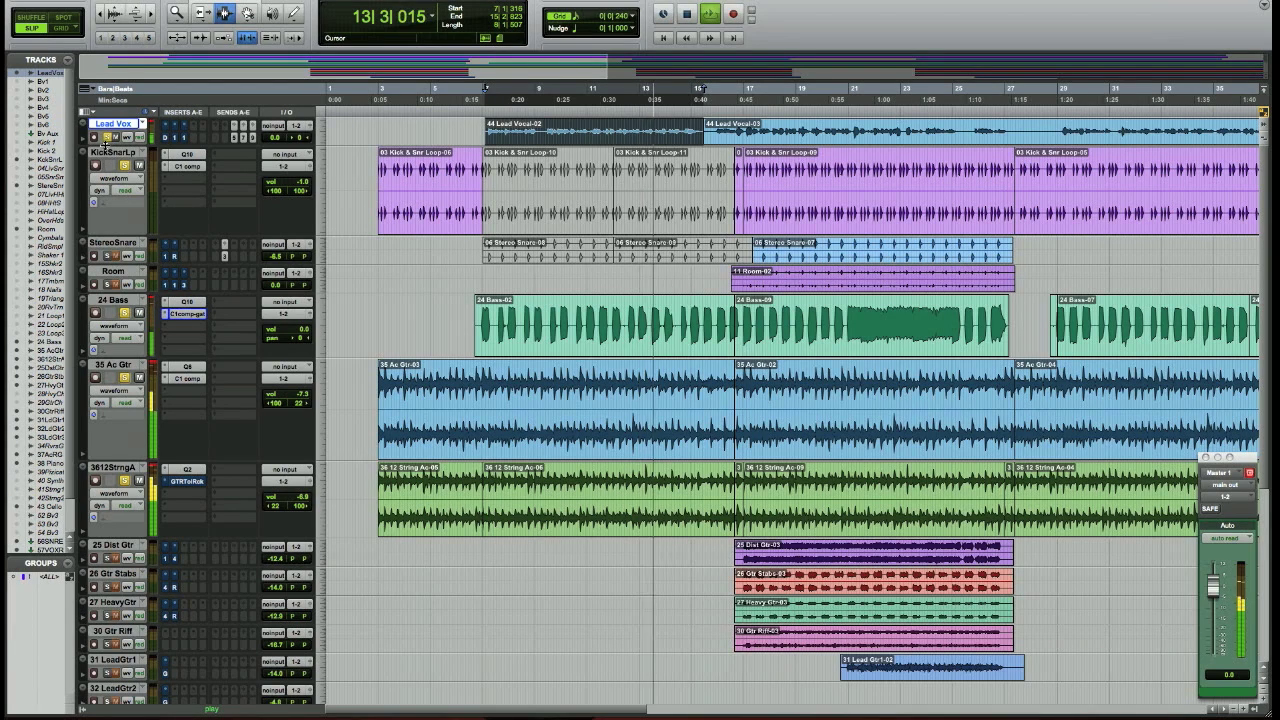
# Enlarge Lead Vox, view its DeEsser, and un-bypass its Q10 EQ
pyautogui.moveTo(105, 146); pyautogui.dragTo(104, 240)
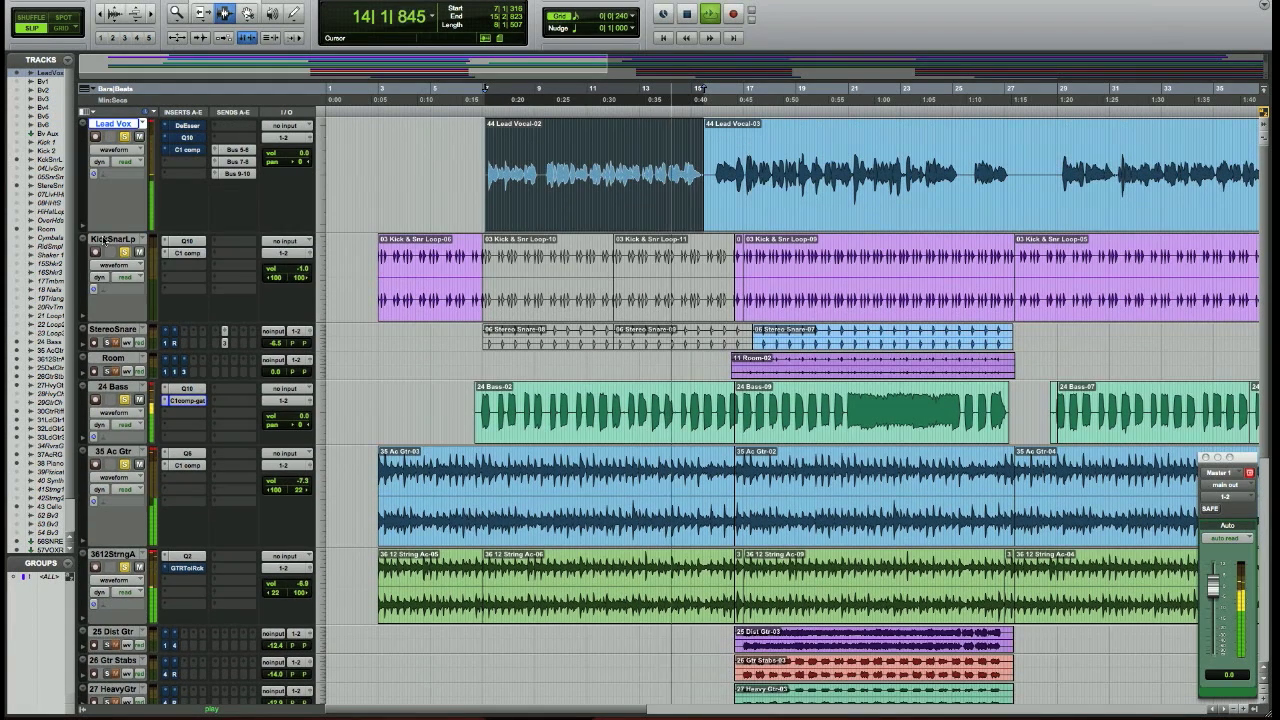
pyautogui.click(188, 126)
pyautogui.moveTo(767, 160); pyautogui.dragTo(879, 128)
pyautogui.click(186, 137)
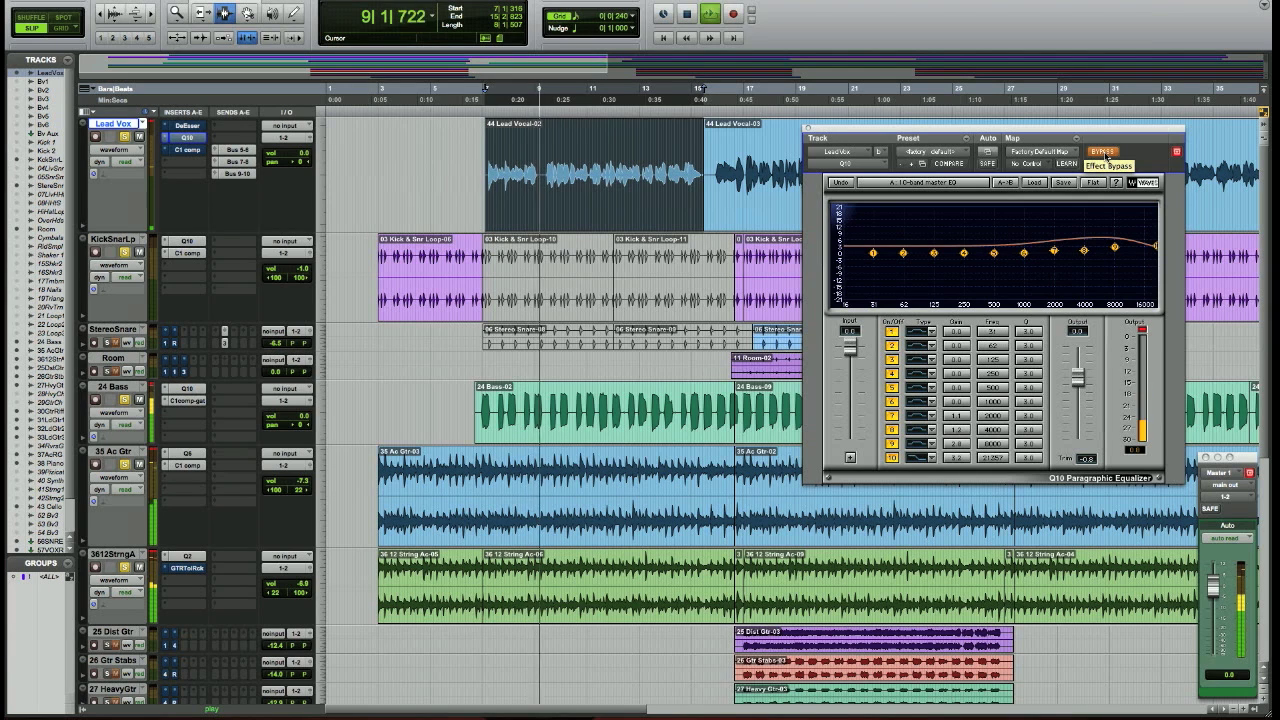
pyautogui.click(1104, 152)
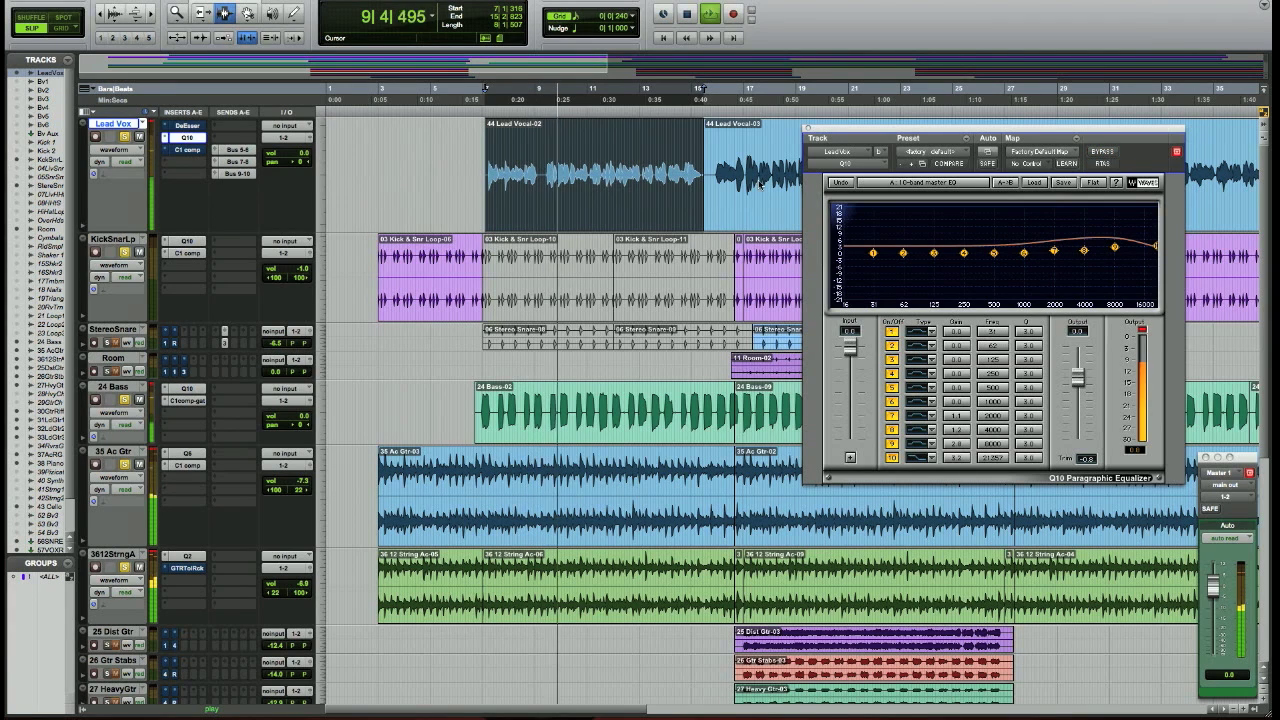
# Un-bypass the Lead Vox C1 compressor and close the plugin window
pyautogui.click(185, 150)
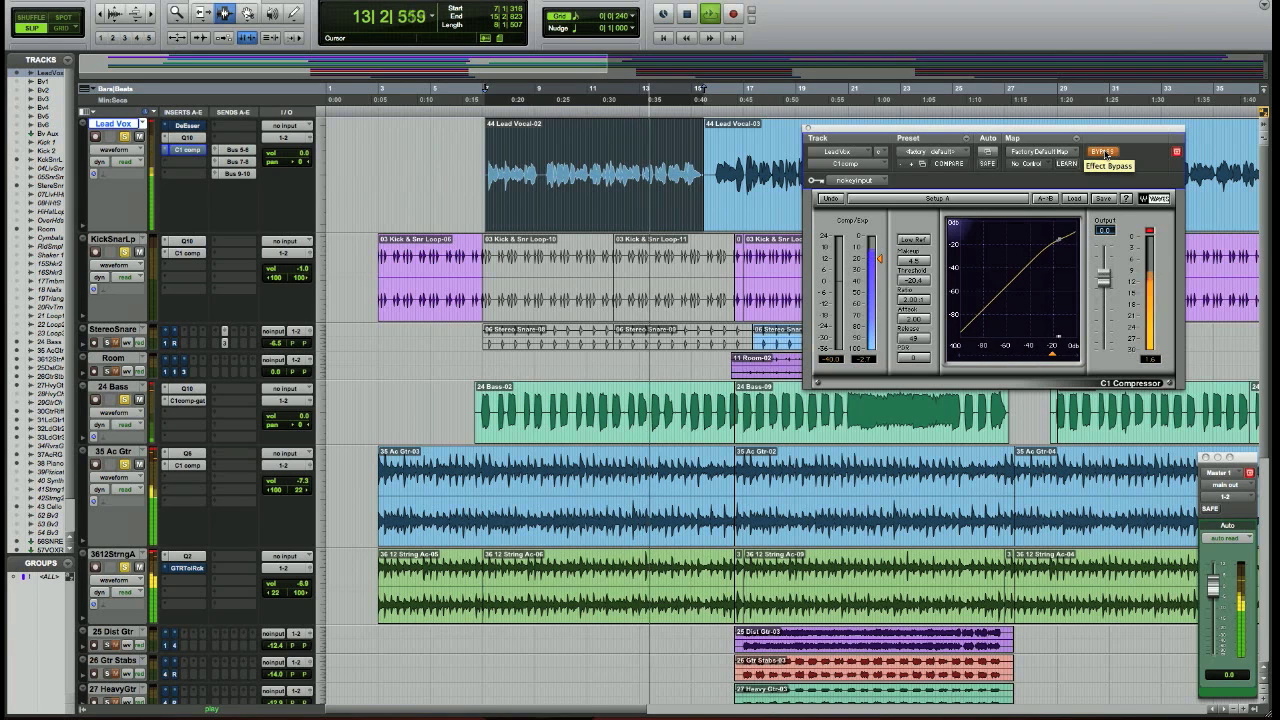
pyautogui.click(1103, 152)
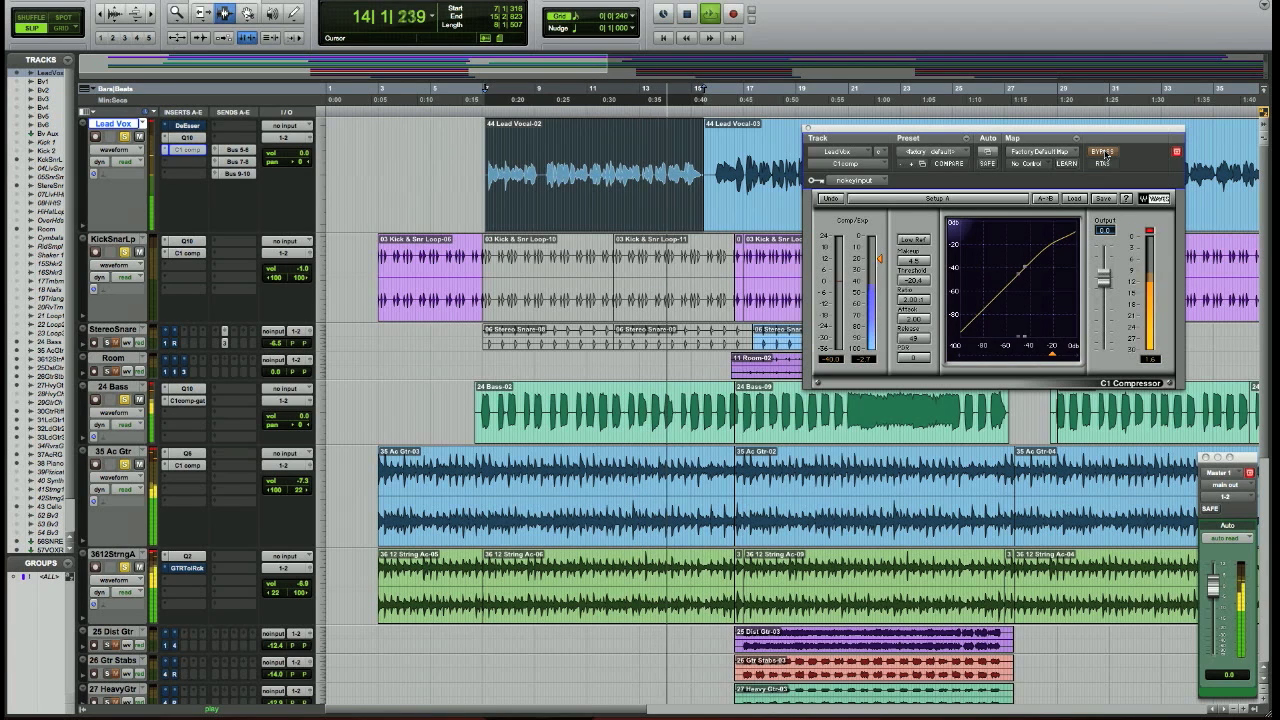
pyautogui.click(808, 130)
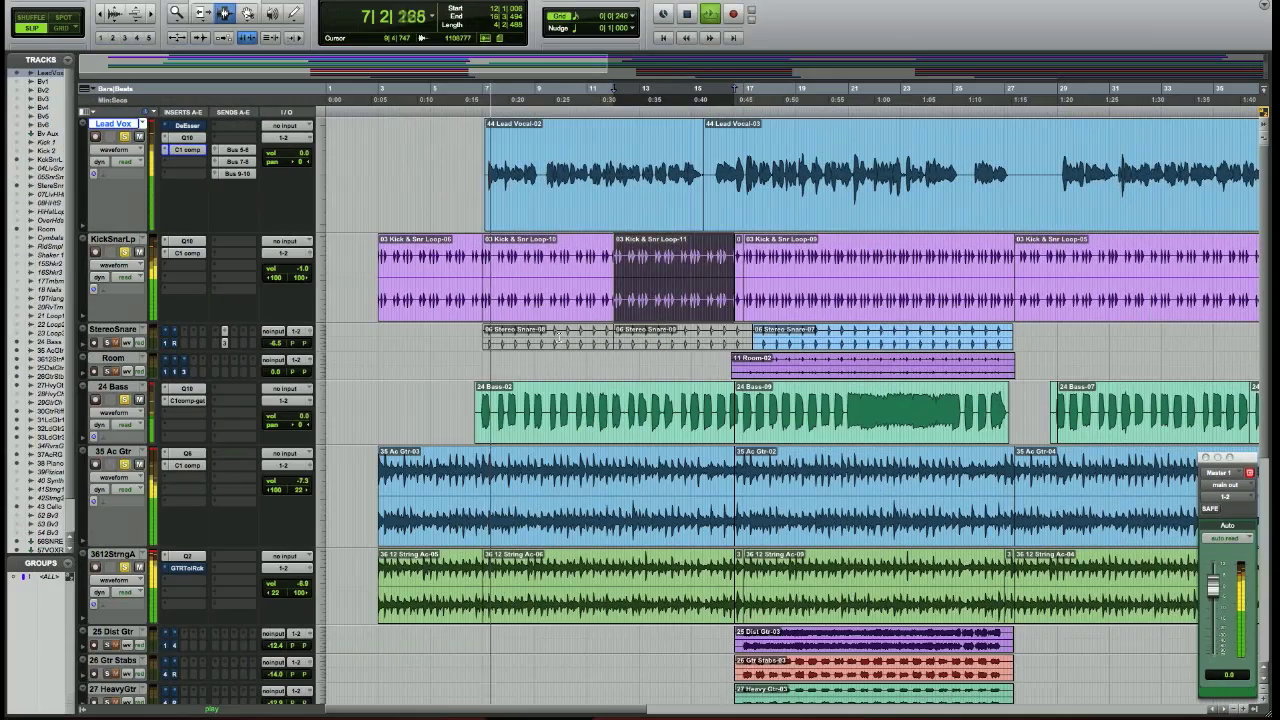
# Select the Stereo Snare-09 clip and turn on its S1 Stereo Imager
pyautogui.click(631, 335)
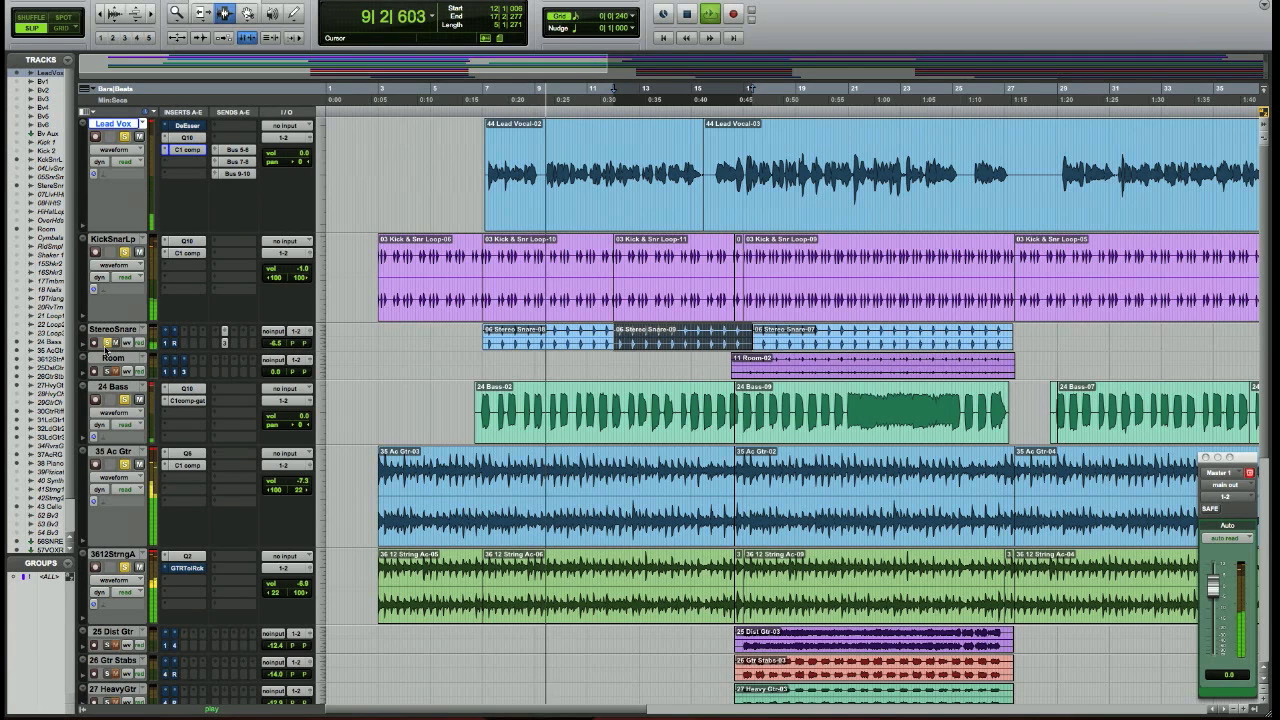
pyautogui.click(166, 338)
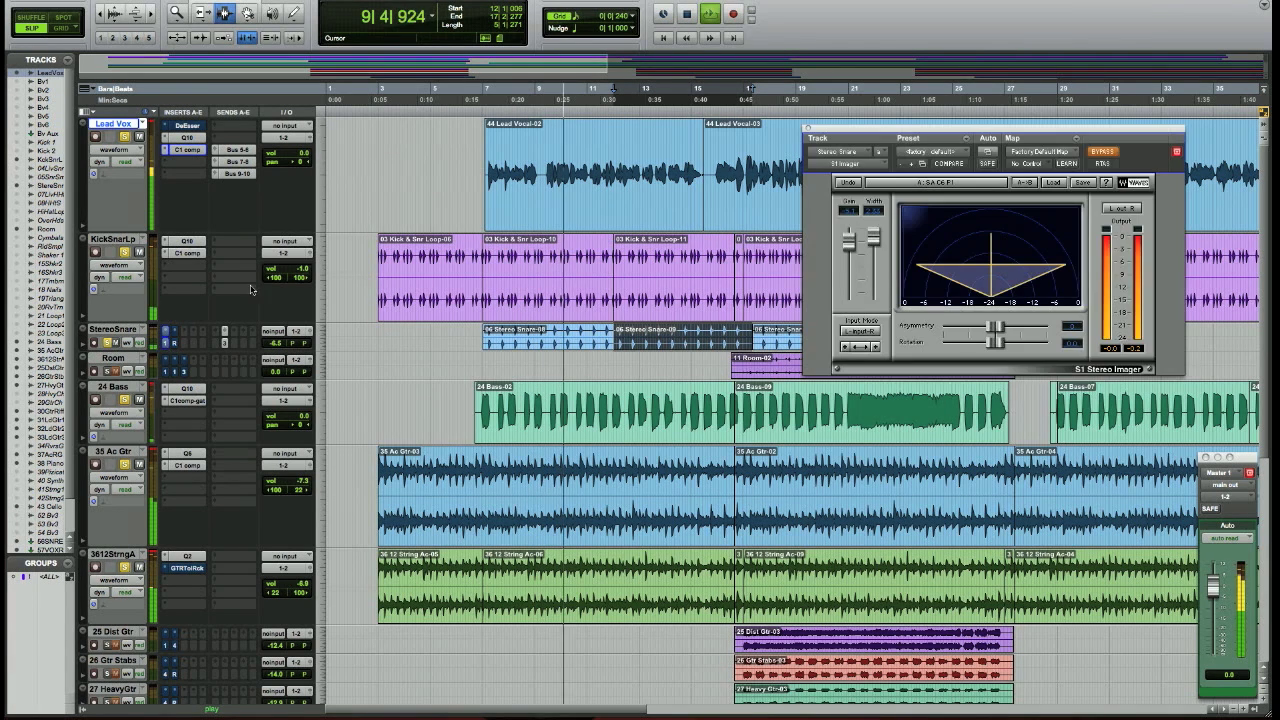
pyautogui.moveTo(851, 133); pyautogui.dragTo(840, 148)
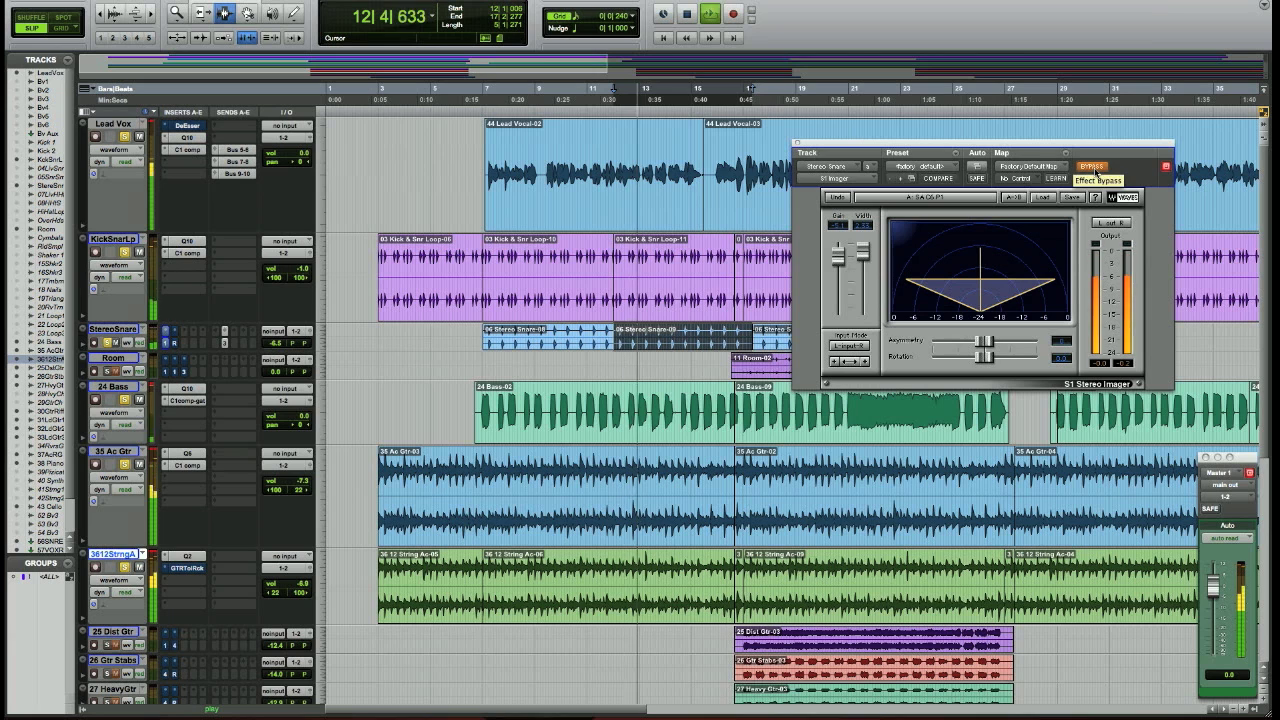
pyautogui.click(1094, 167)
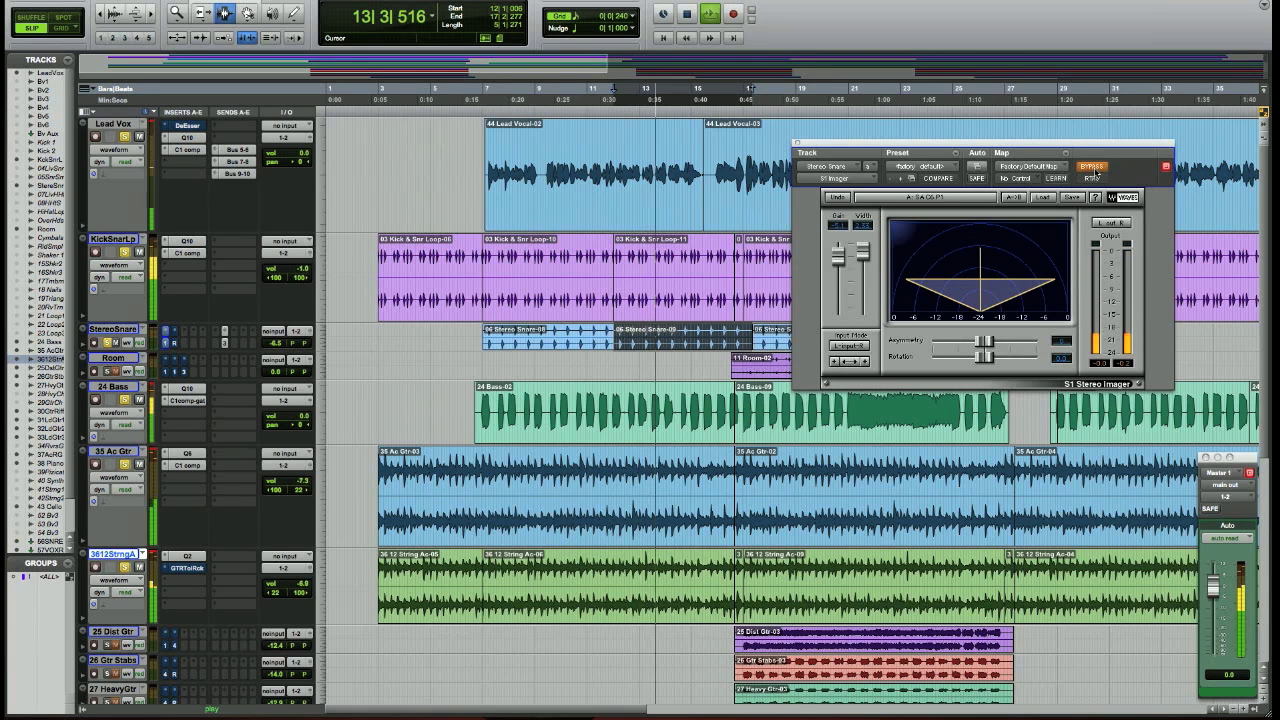
# Switch on the StereoSnare Renaissance Axx and close its window
pyautogui.click(166, 342)
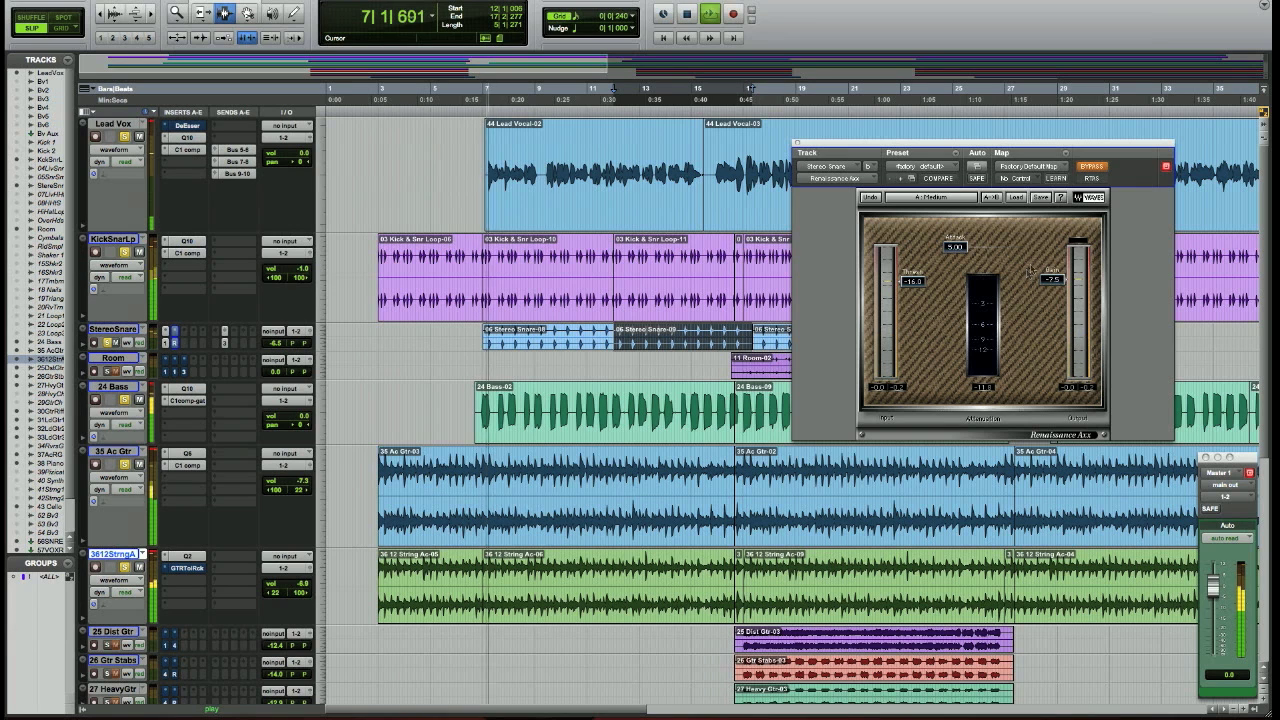
pyautogui.click(1090, 167)
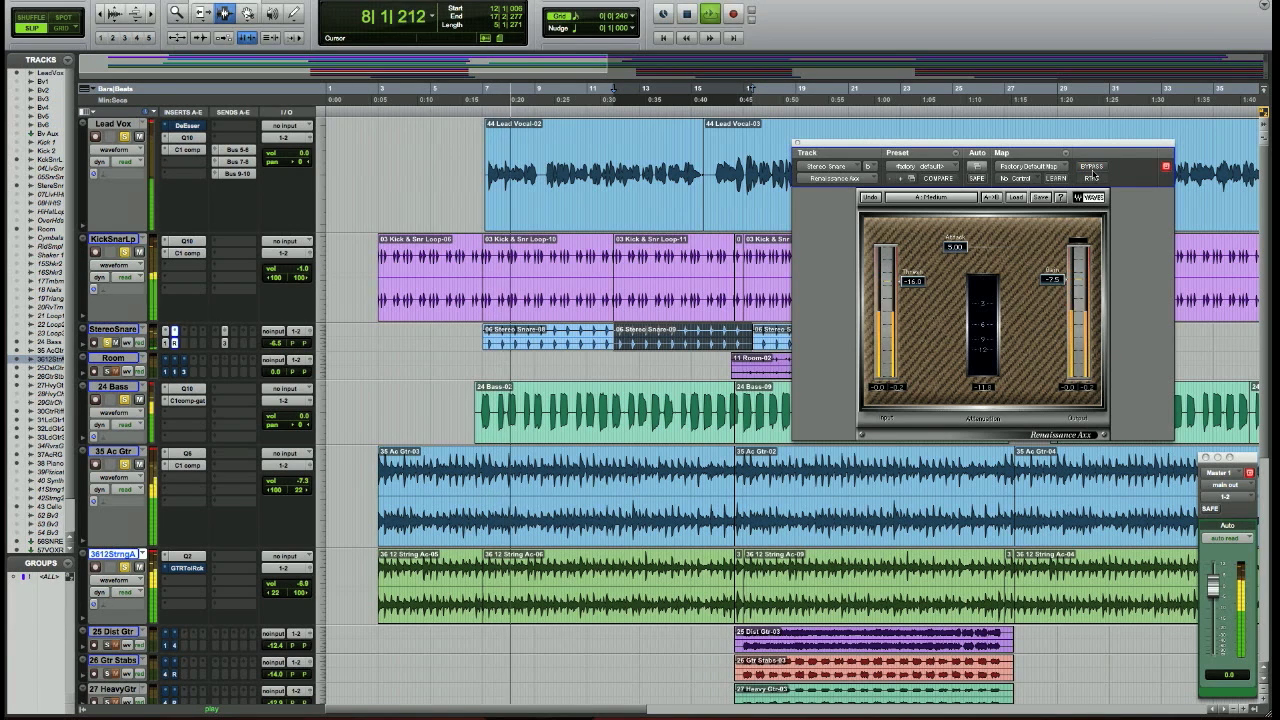
pyautogui.click(796, 143)
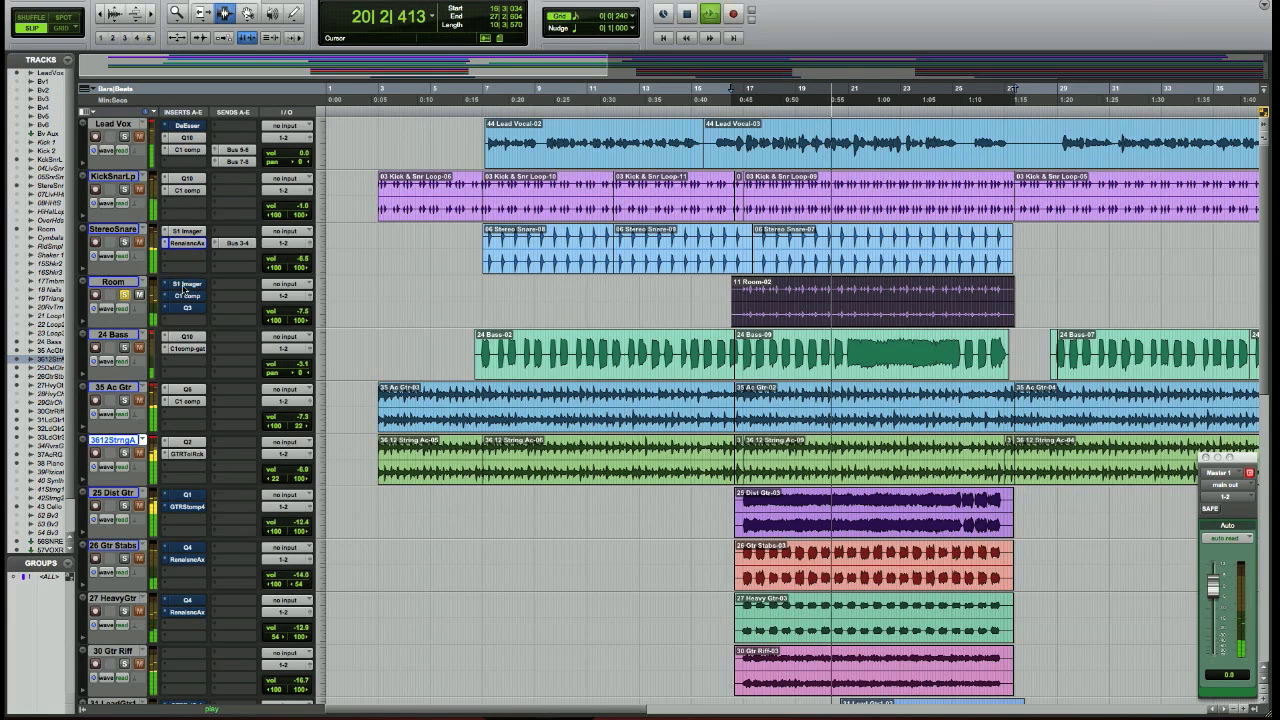
# Raise the Room track's S1 Imager Width and un-bypass its C1 compressor
pyautogui.click(186, 286)
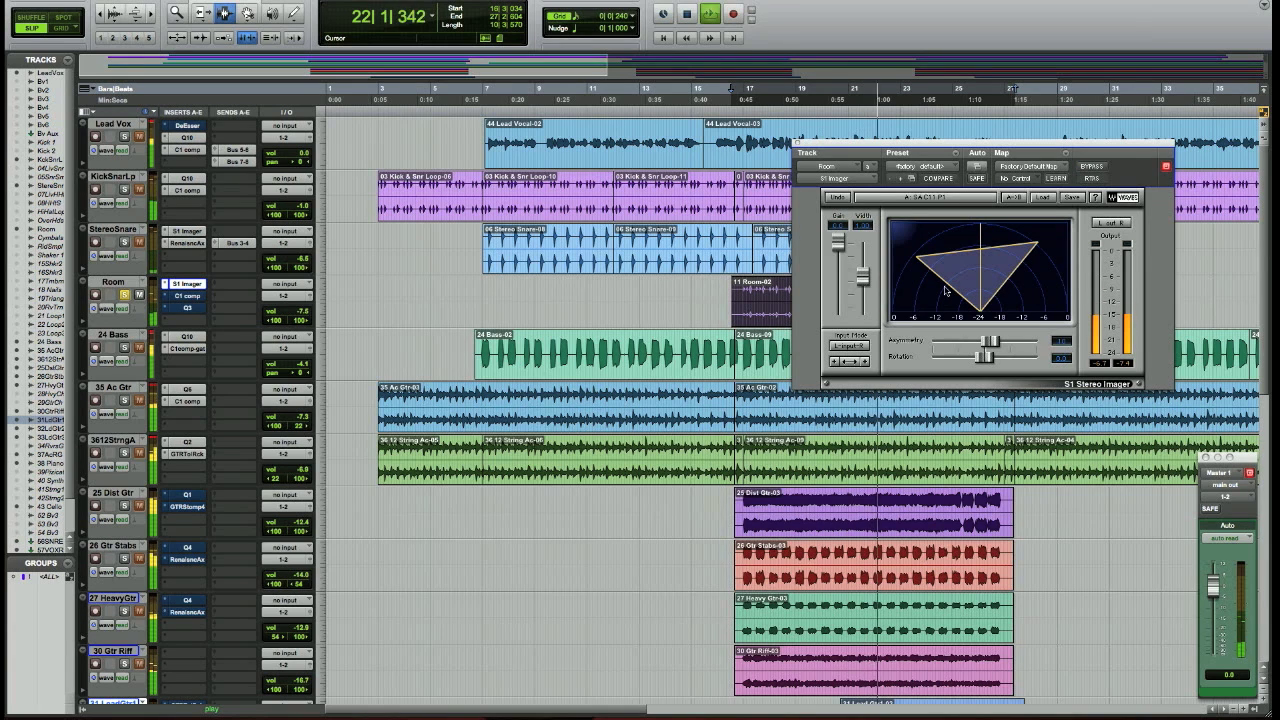
pyautogui.moveTo(862, 277); pyautogui.dragTo(862, 255)
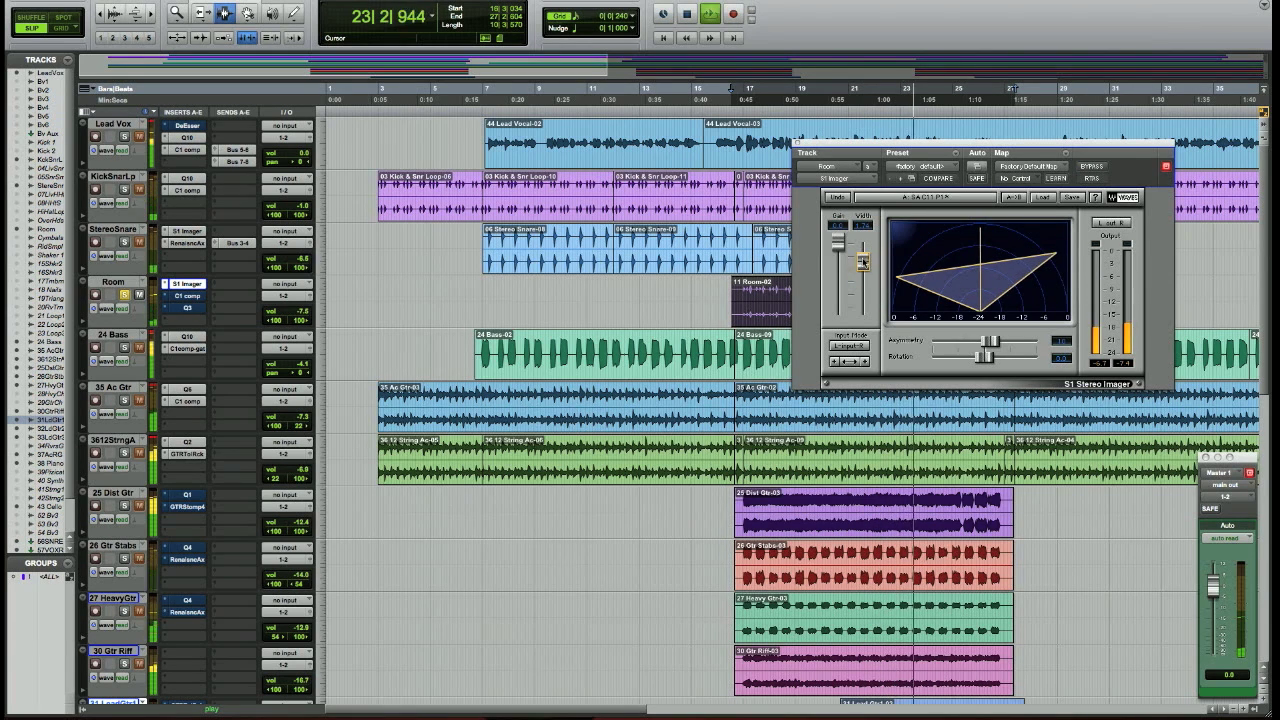
pyautogui.click(189, 298)
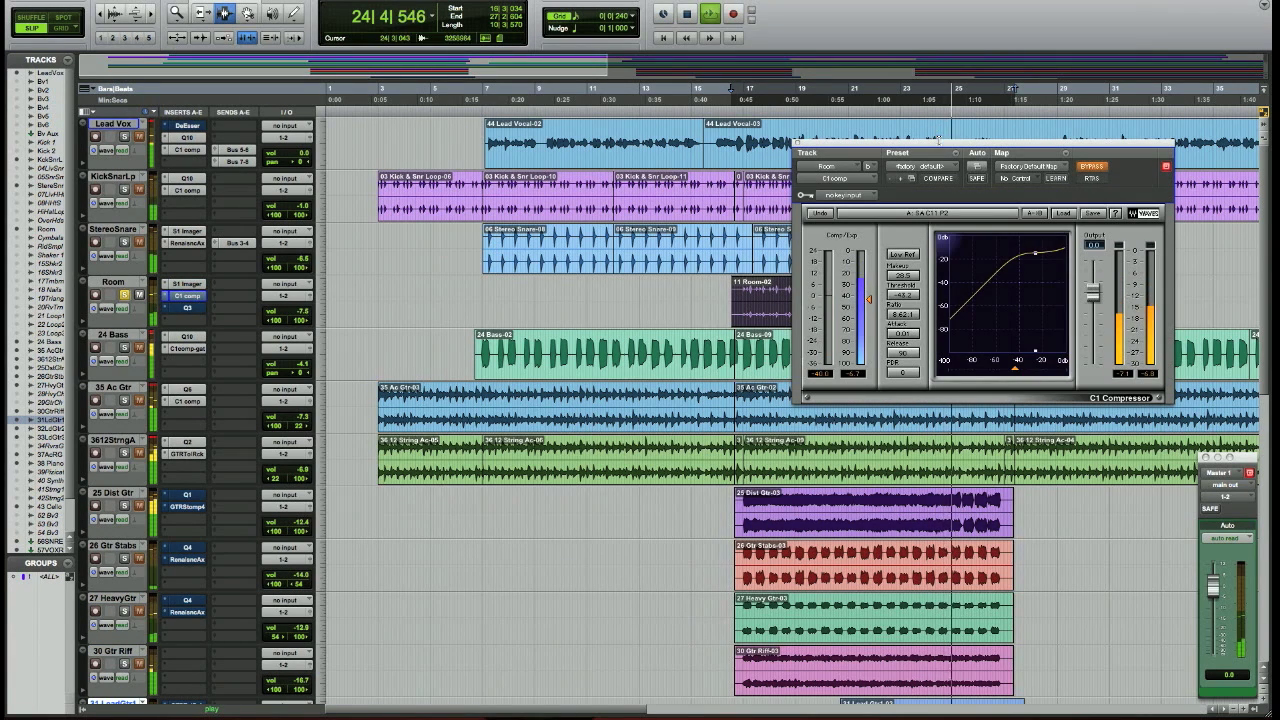
pyautogui.moveTo(940, 148); pyautogui.dragTo(840, 151)
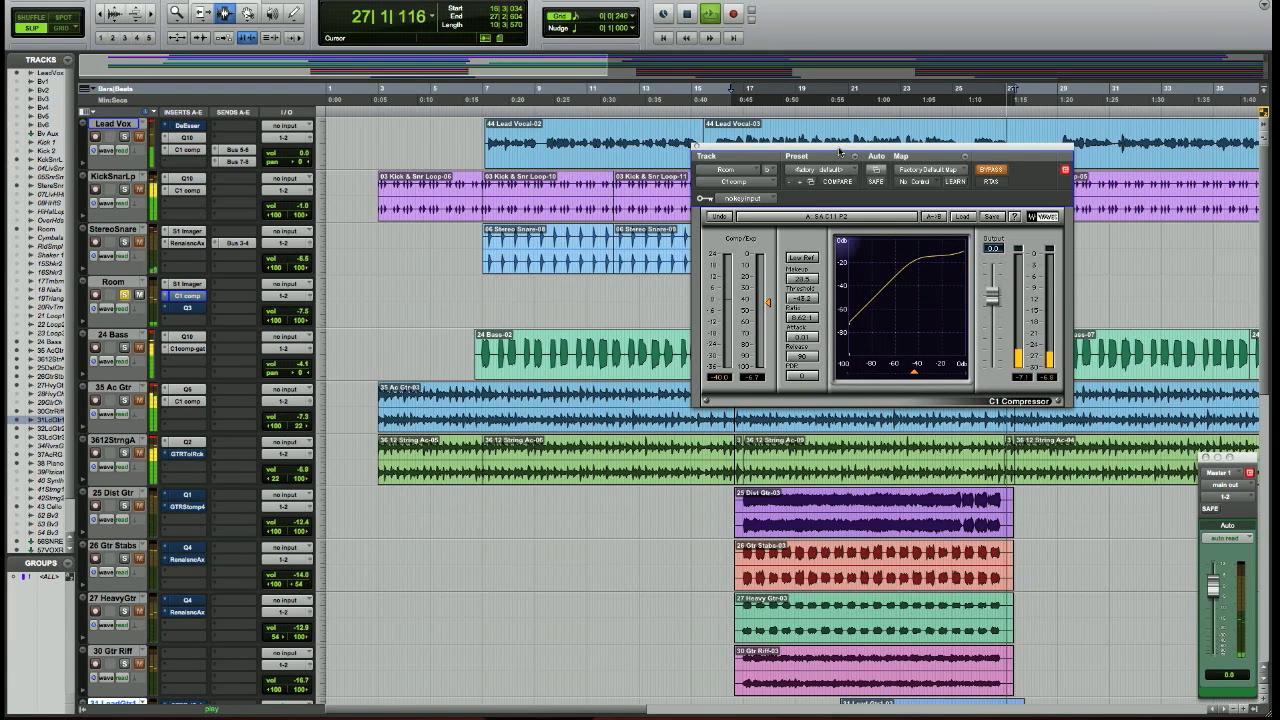
pyautogui.click(987, 170)
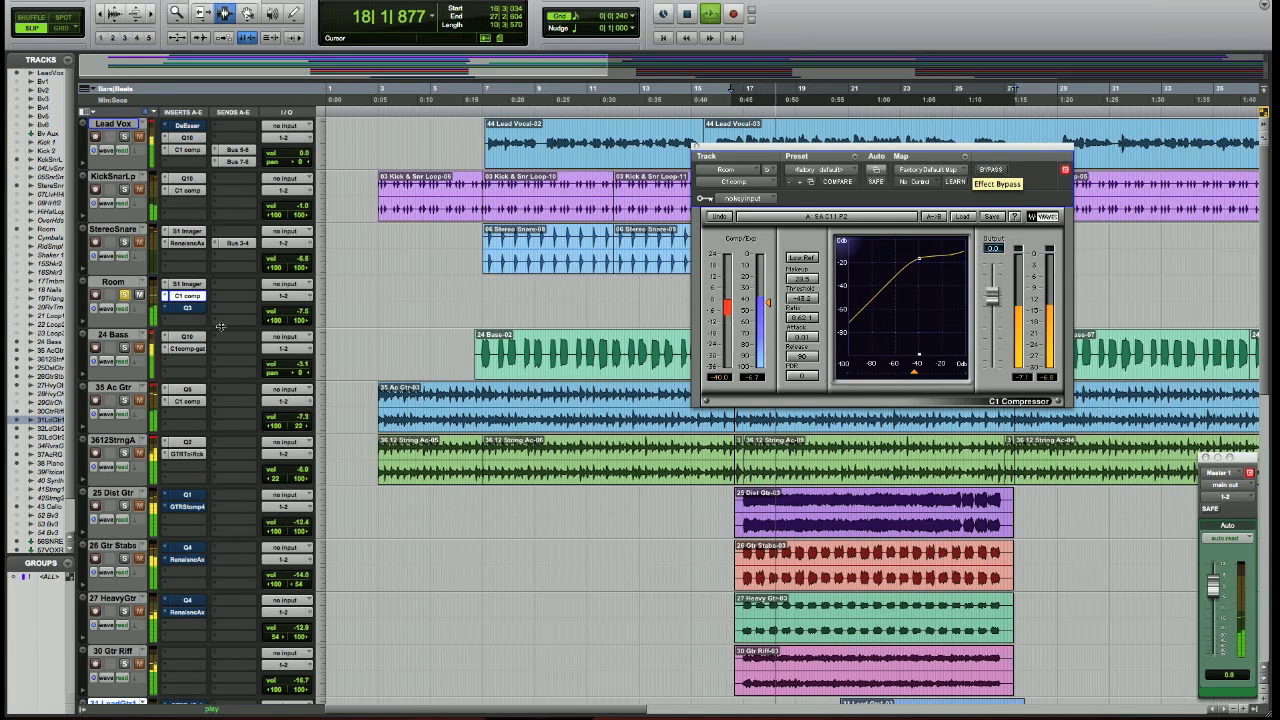
pyautogui.click(189, 309)
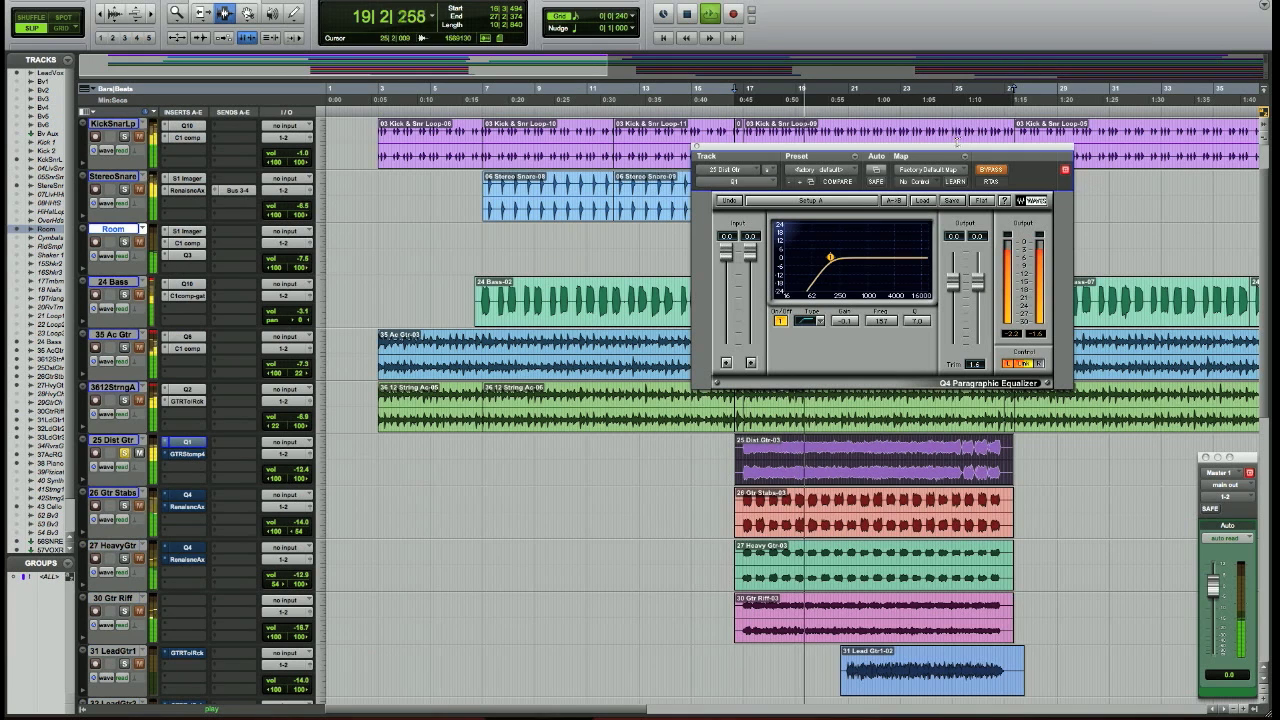
# Move the EQ window up and open the GTR Stomp plugin on 25 Dist Gtr
pyautogui.moveTo(957, 150); pyautogui.dragTo(957, 67)
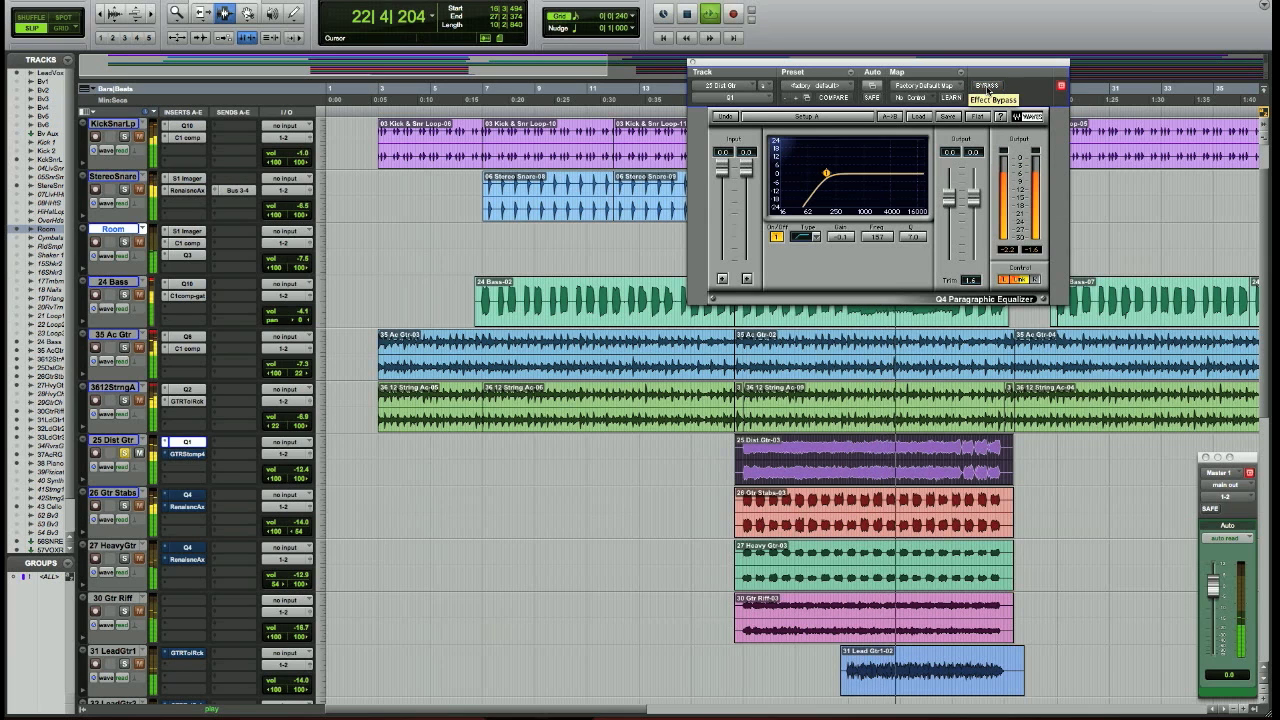
pyautogui.click(191, 456)
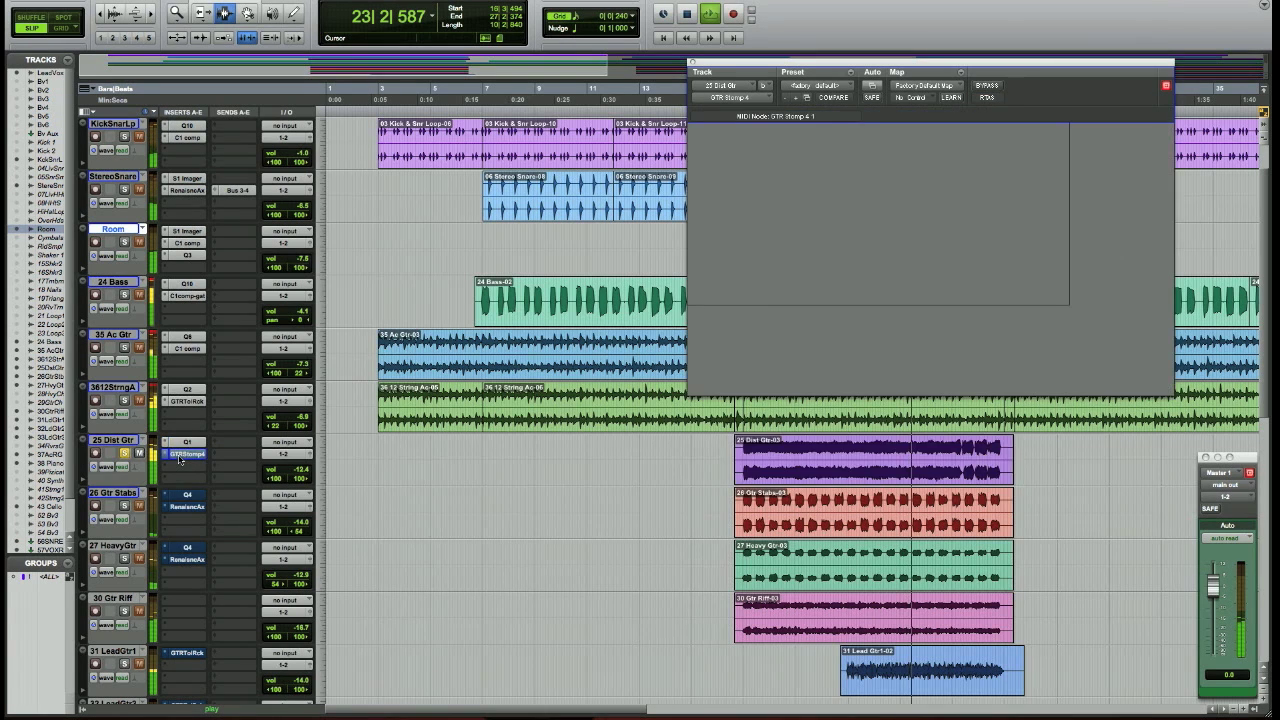
pyautogui.scroll(-10, 520, 450)
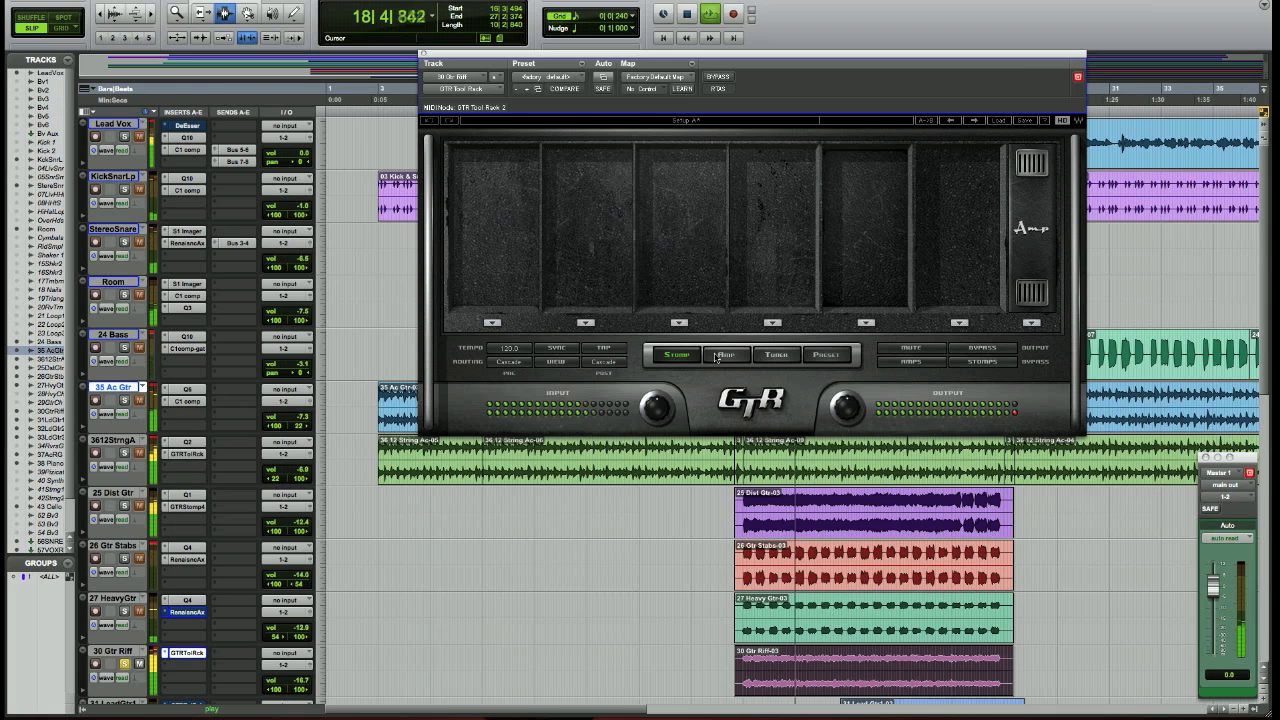
# In GTR, audition the Natural Beauty, CoolJam and Big Dry Clean presets, then load RockMyCleanChorus
pyautogui.click(724, 355)
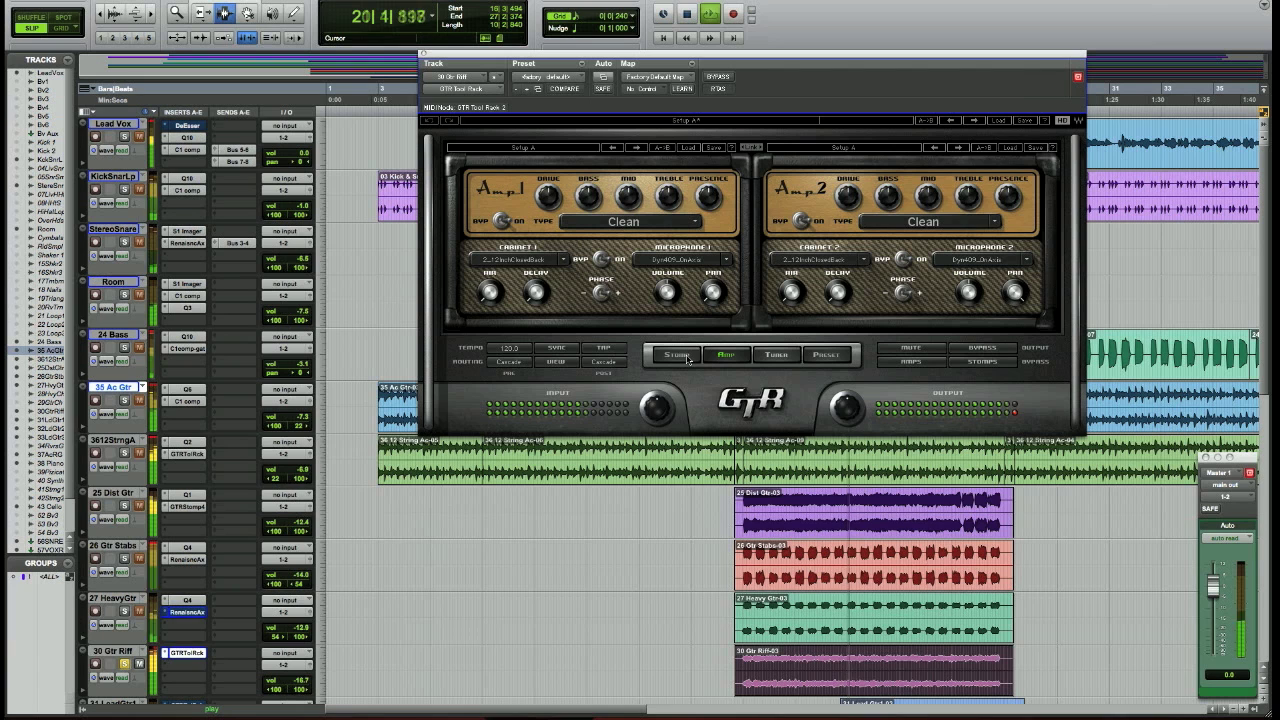
pyautogui.click(832, 356)
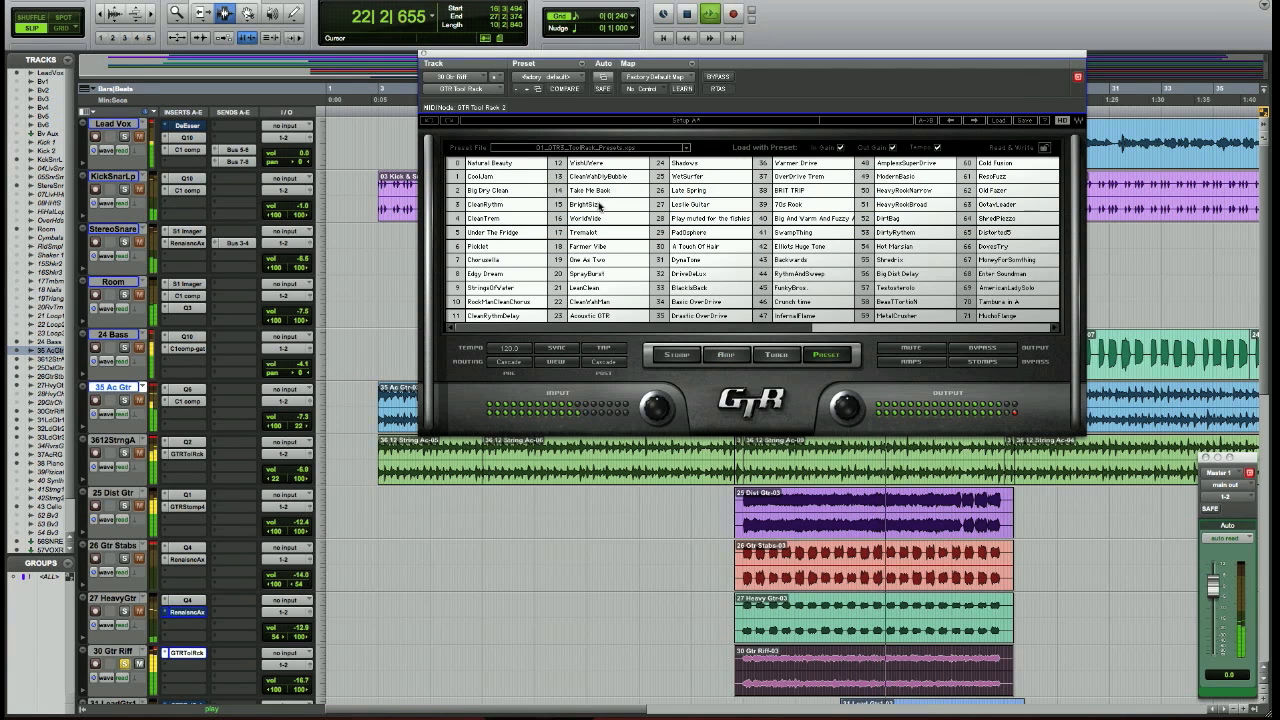
pyautogui.click(492, 164)
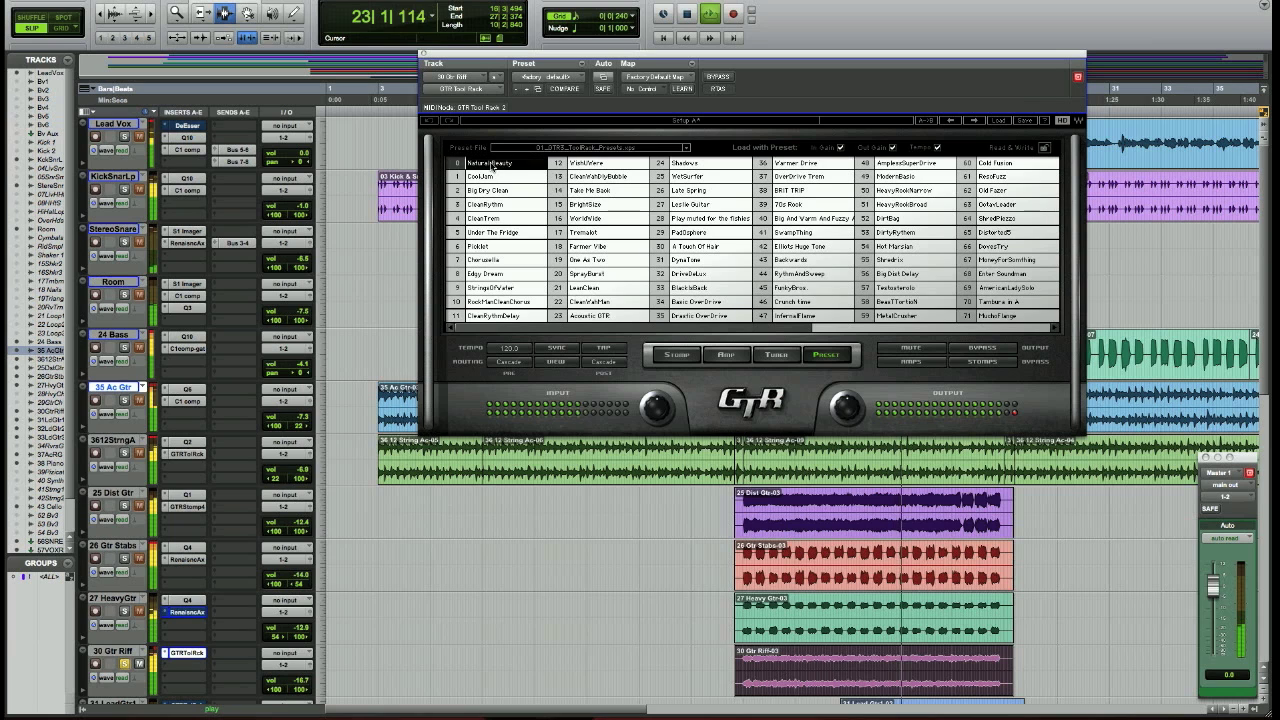
pyautogui.click(482, 177)
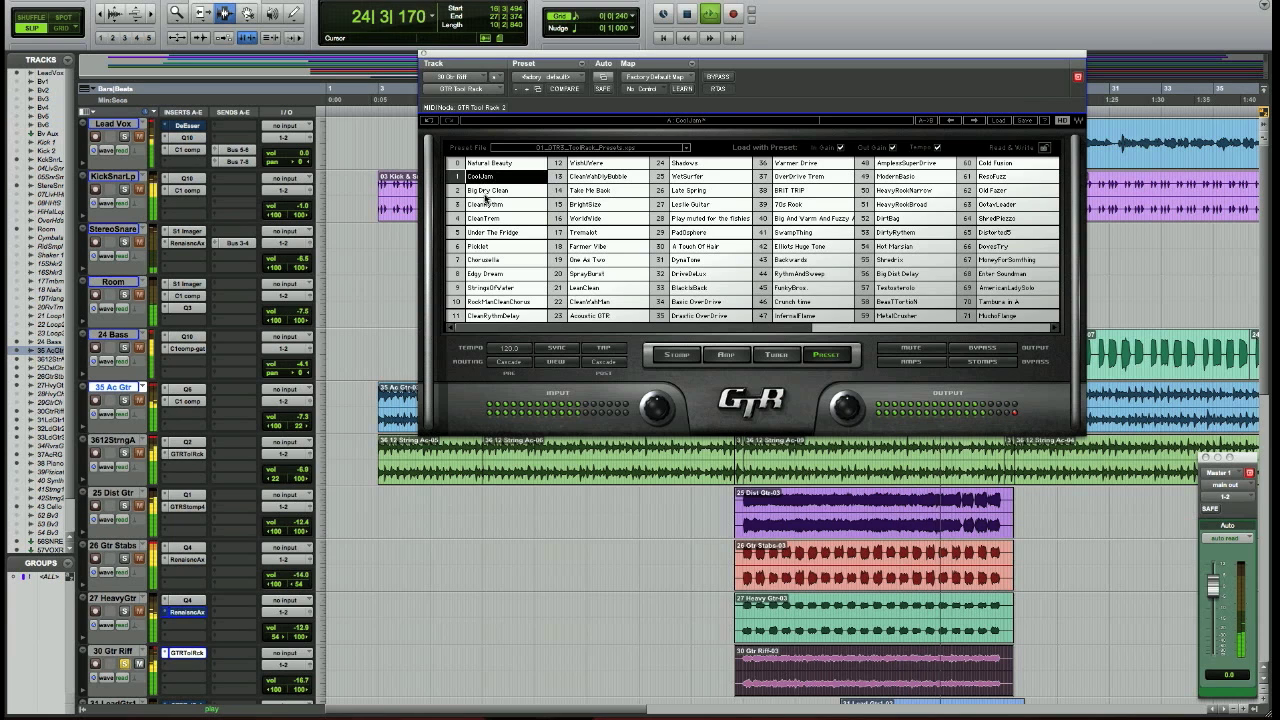
pyautogui.click(486, 193)
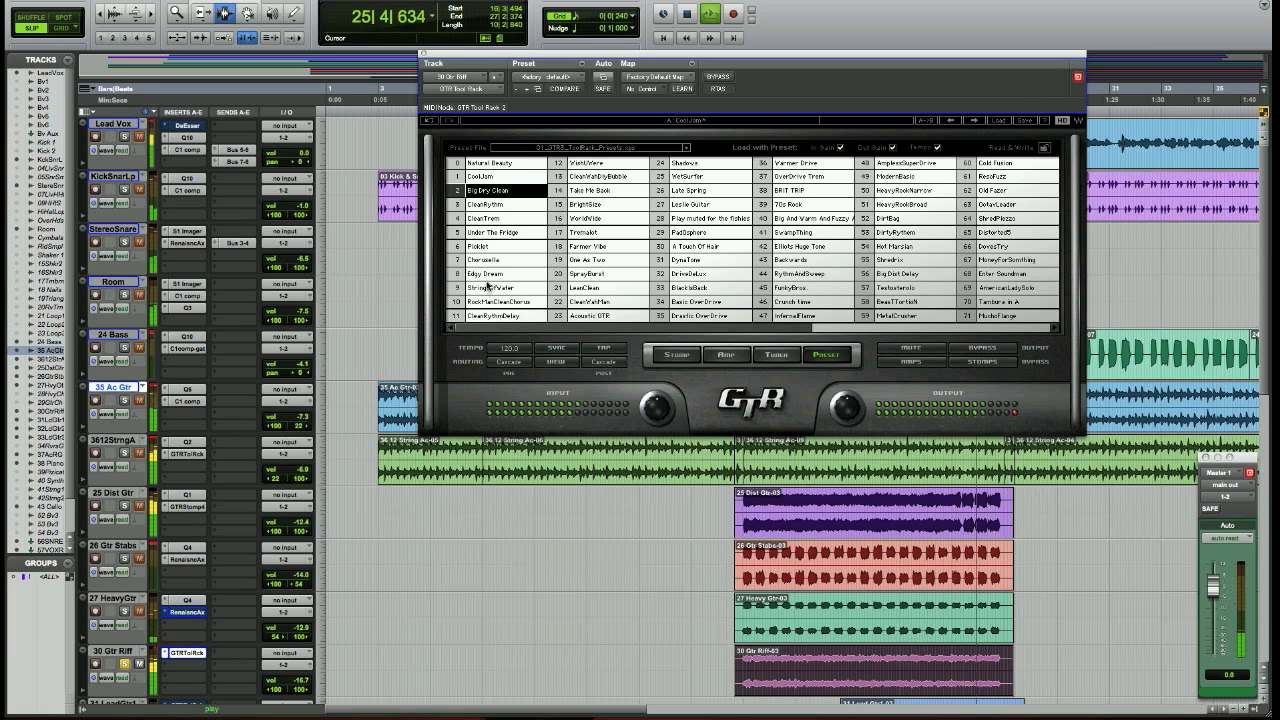
pyautogui.click(490, 301)
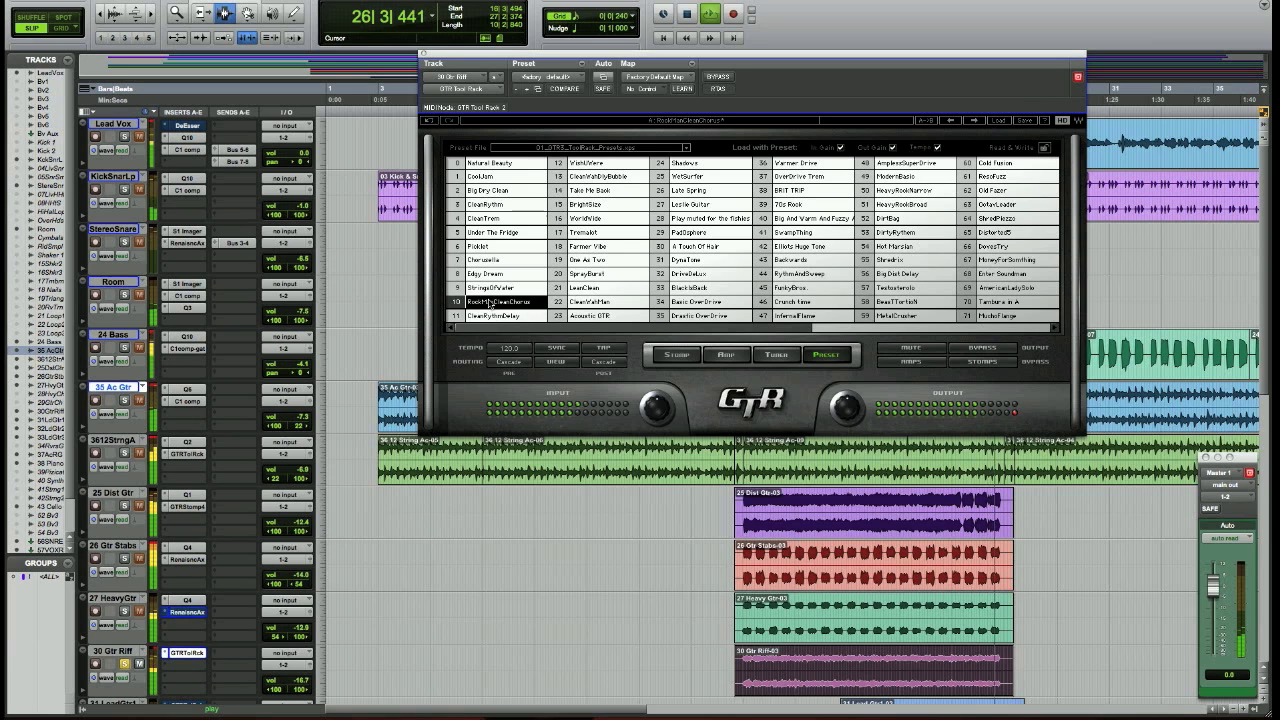
# Put a Delay pedal with the Echo Lite preset in the first stomp slot and start playback
pyautogui.click(731, 351)
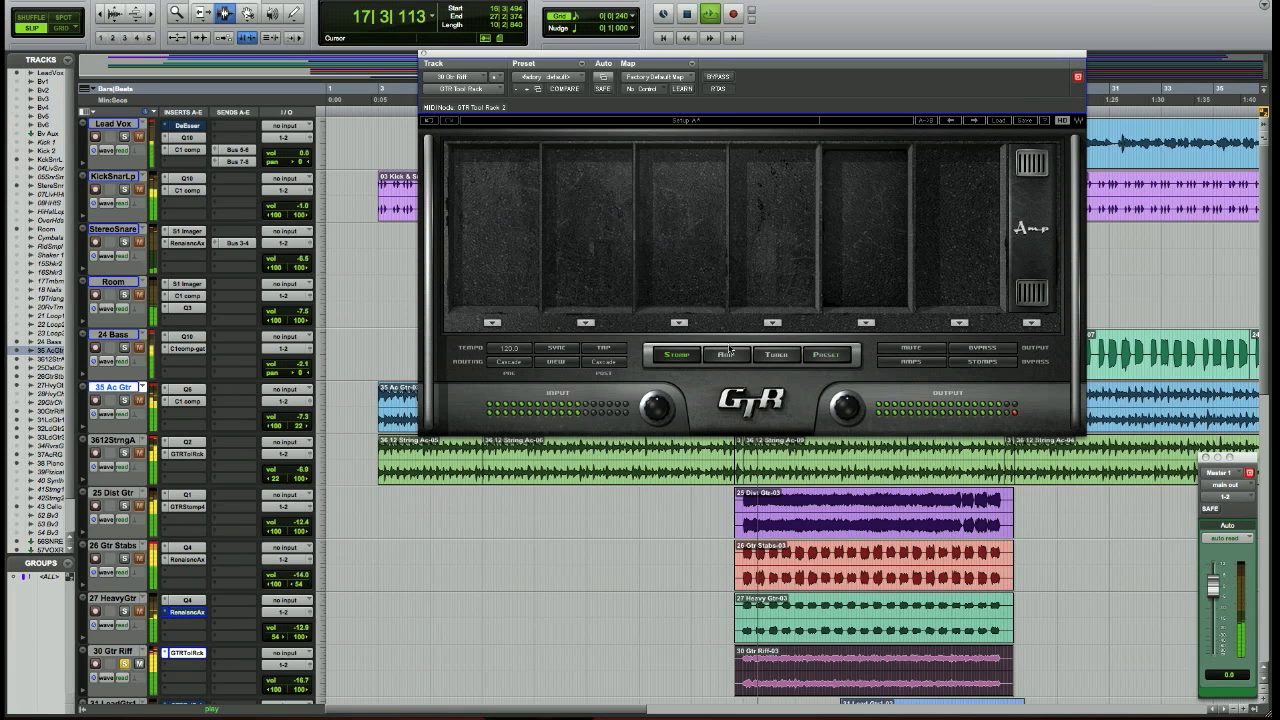
pyautogui.click(493, 324)
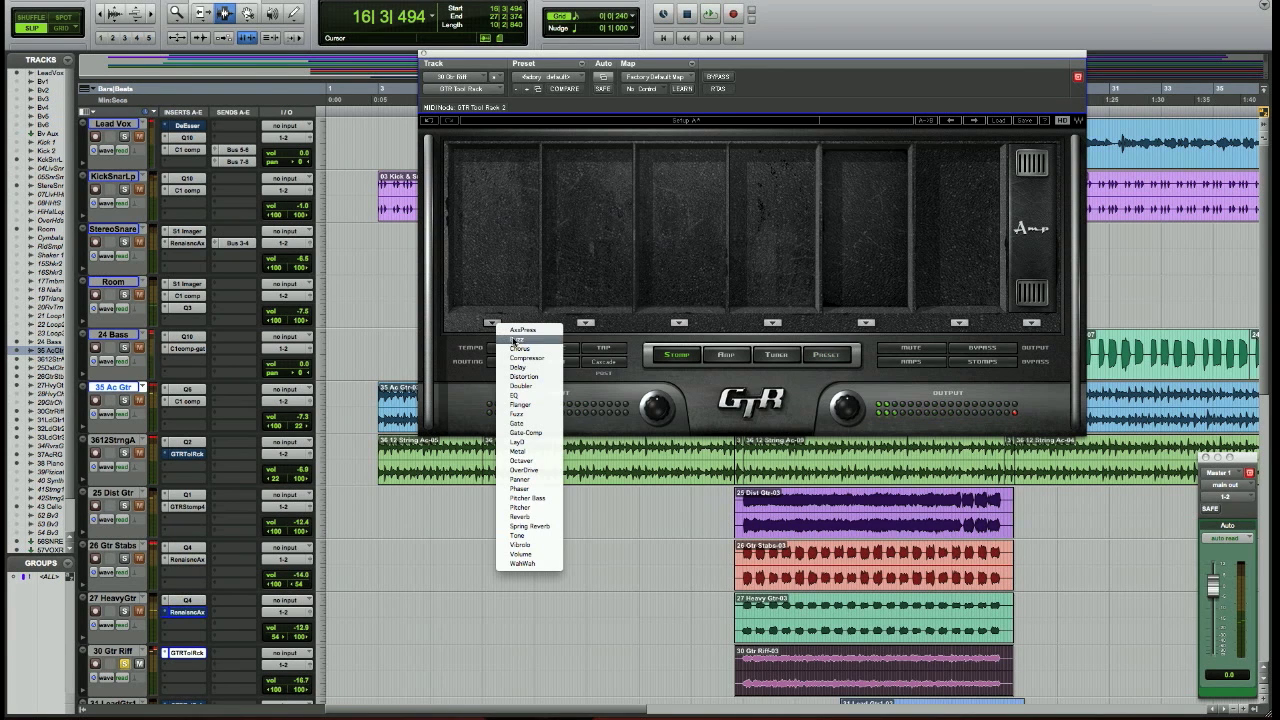
pyautogui.click(519, 370)
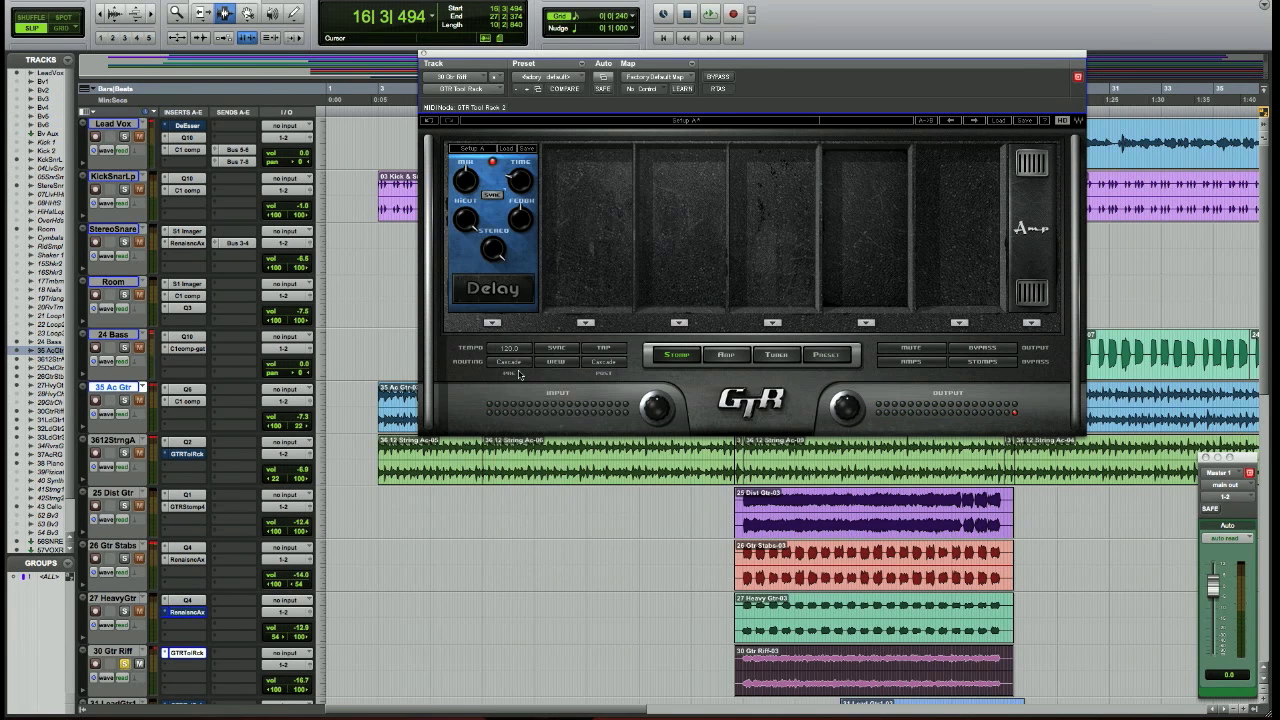
pyautogui.click(507, 149)
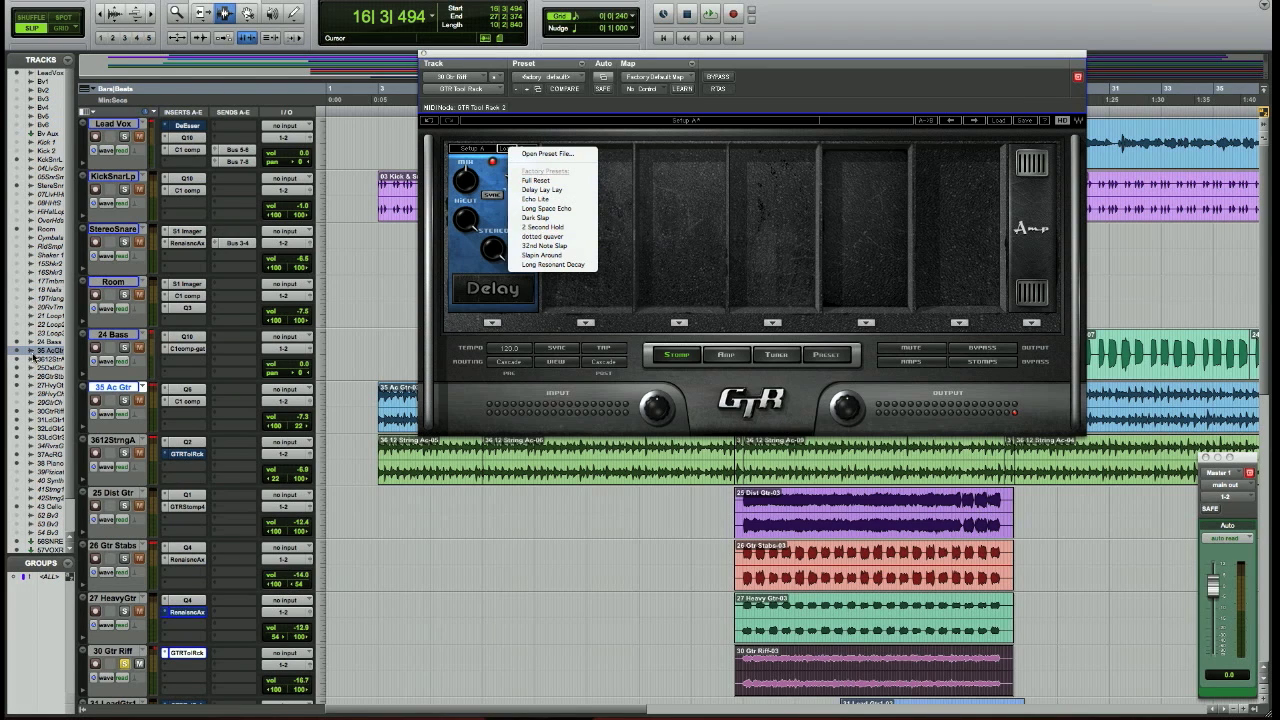
pyautogui.click(531, 200)
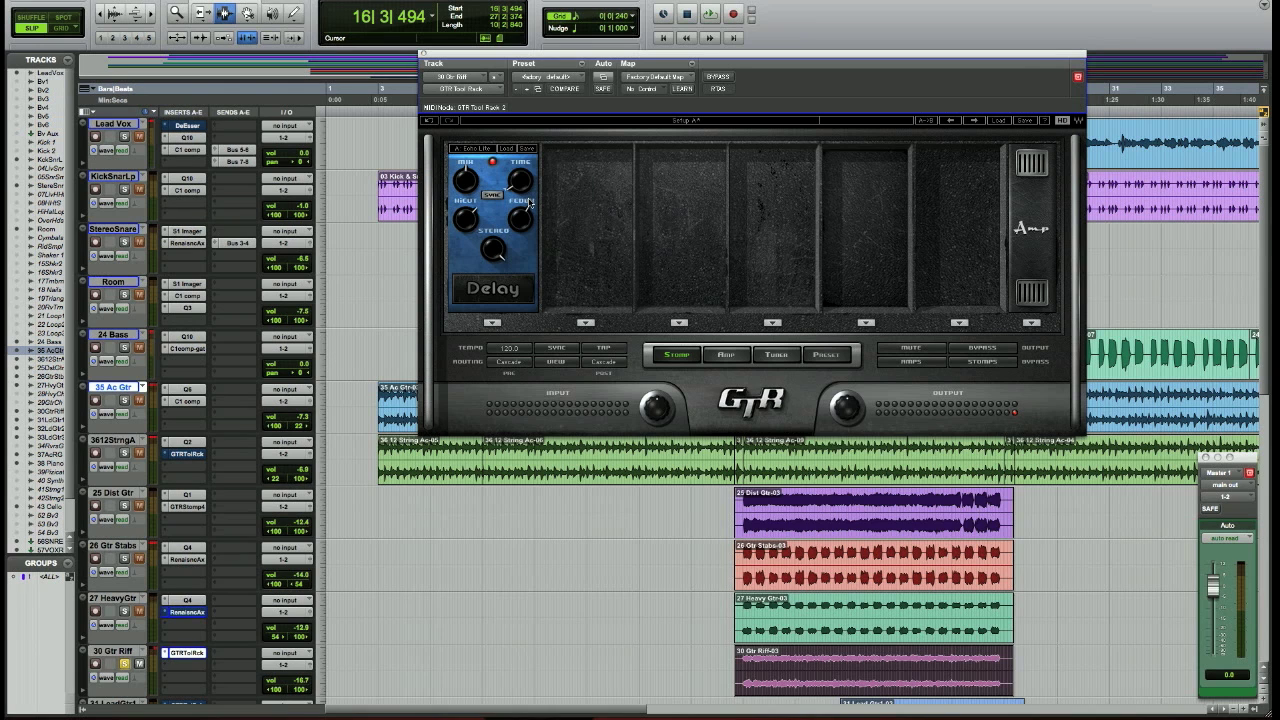
pyautogui.press('space')
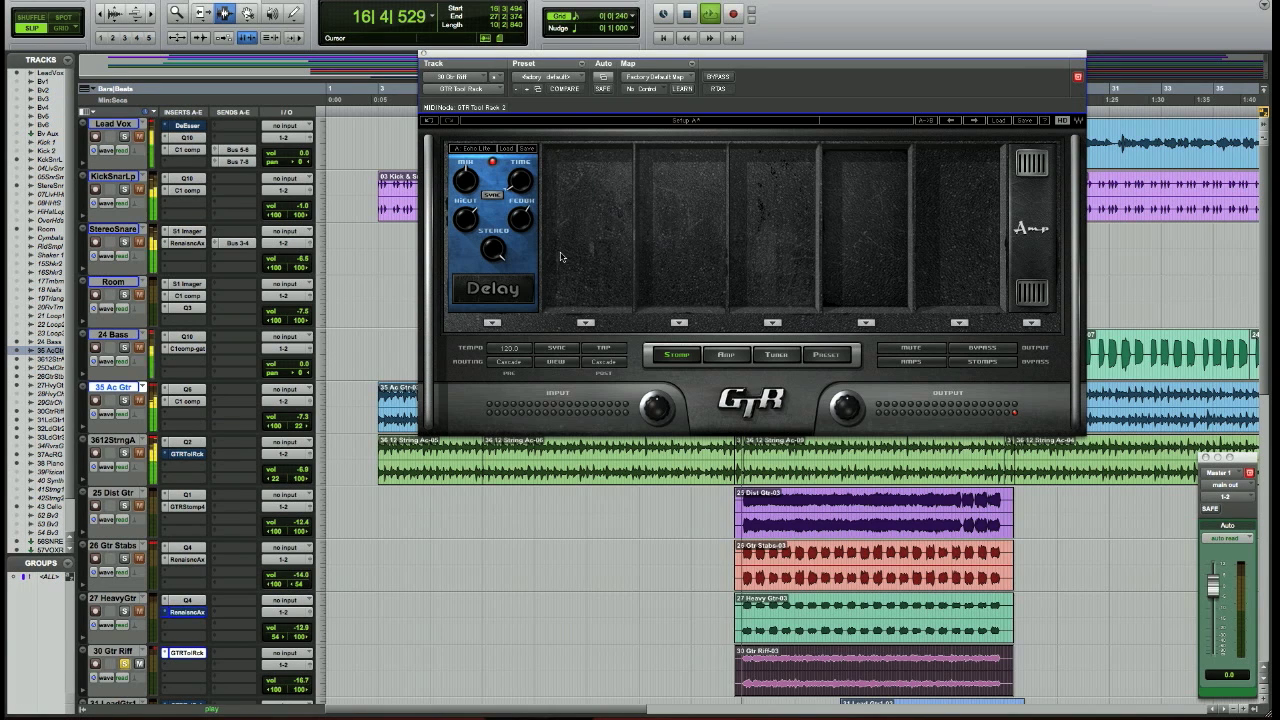